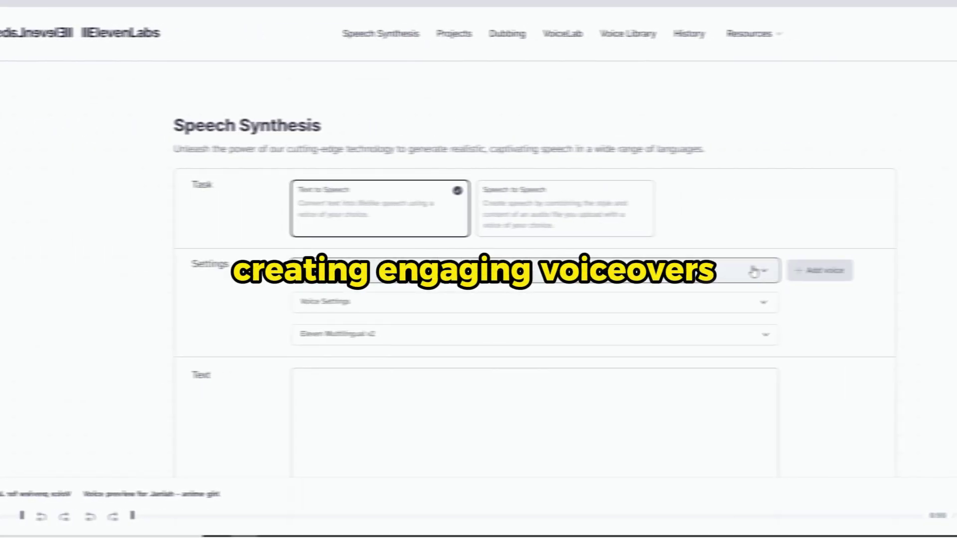
# - Ask ChatGPT for a short Panda-and-Duck meadow story, then for two one-line character image prompts
pyautogui.click(754, 272)
pyautogui.scroll(-3, 589, 339)
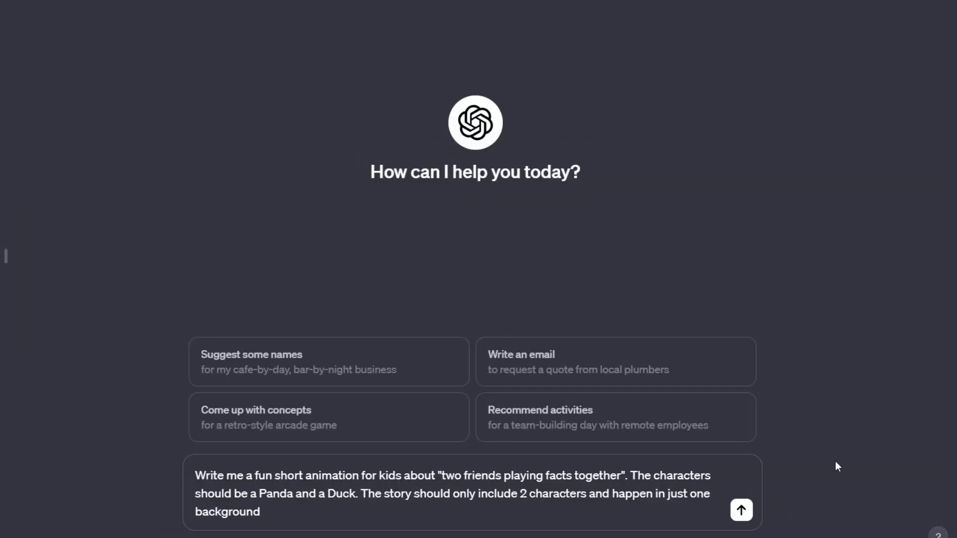
pyautogui.click(742, 511)
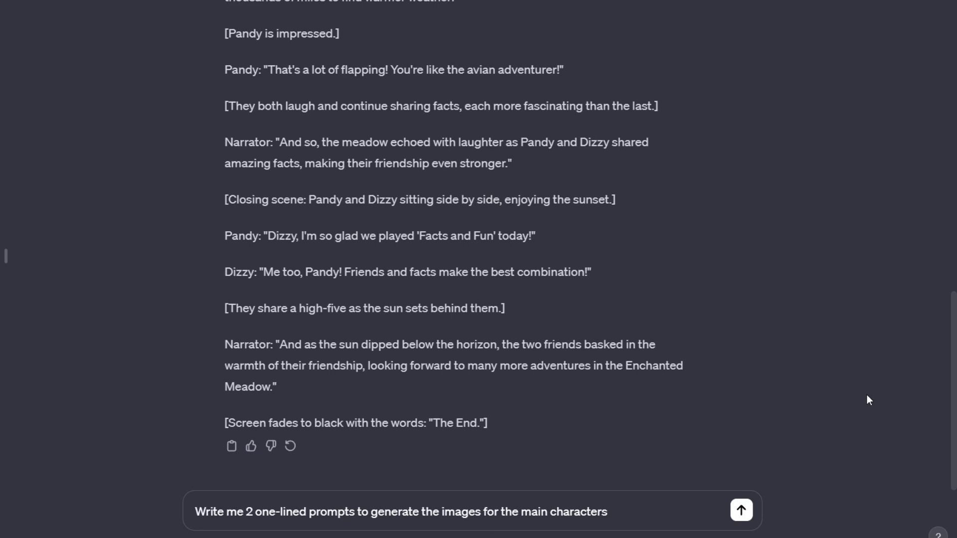
pyautogui.click(742, 511)
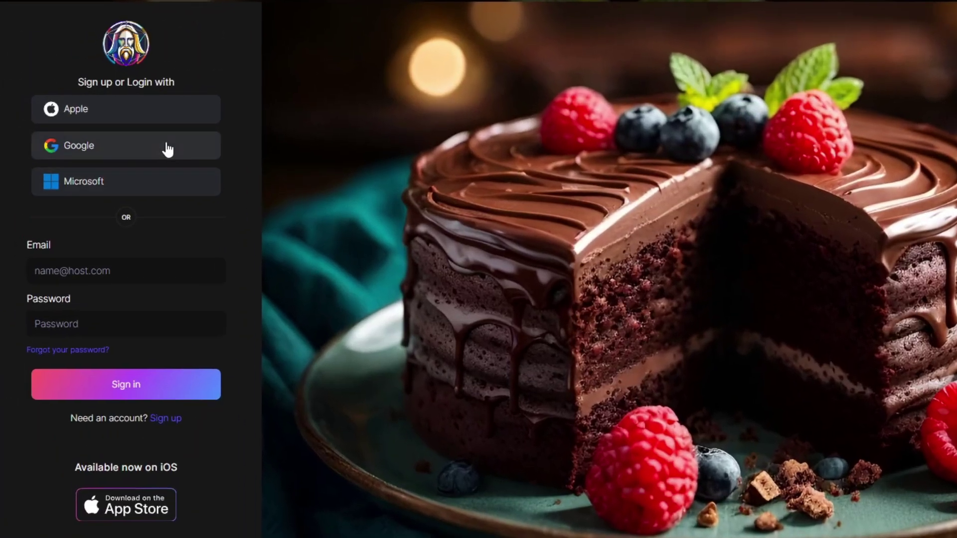
# - Sign in to Leonardo.Ai with a Google account
pyautogui.click(168, 148)
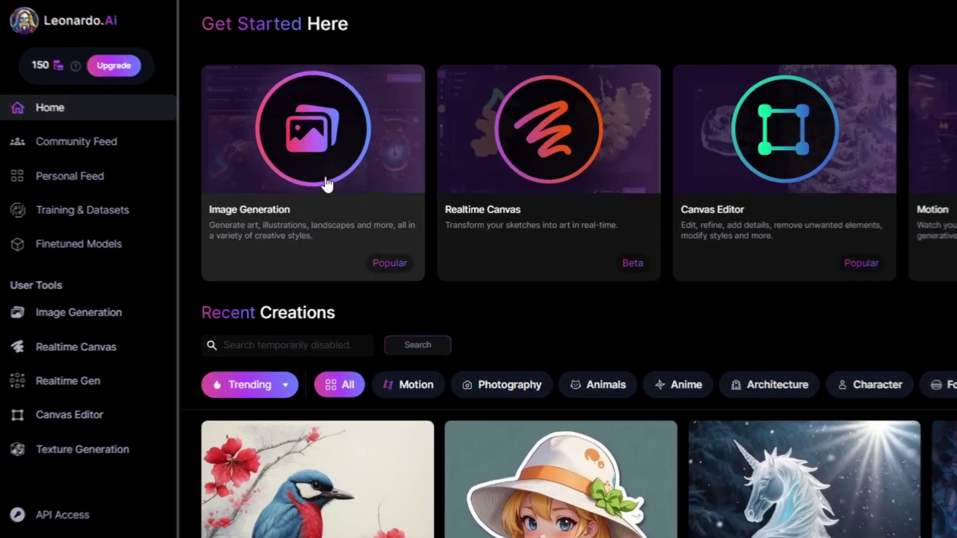
# - Start an image generation with Leonardo Diffusion XL and add the Kids Illustration element
pyautogui.click(326, 184)
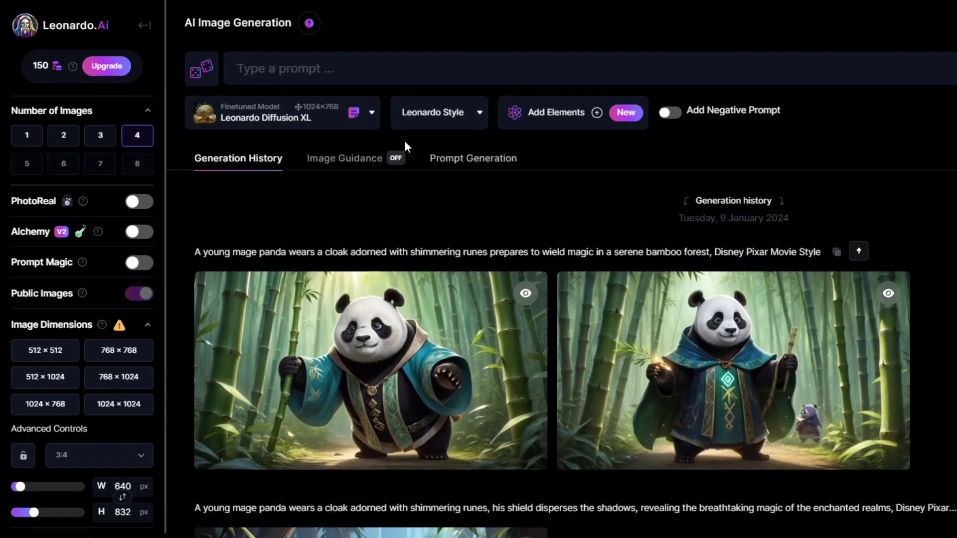
pyautogui.click(285, 97)
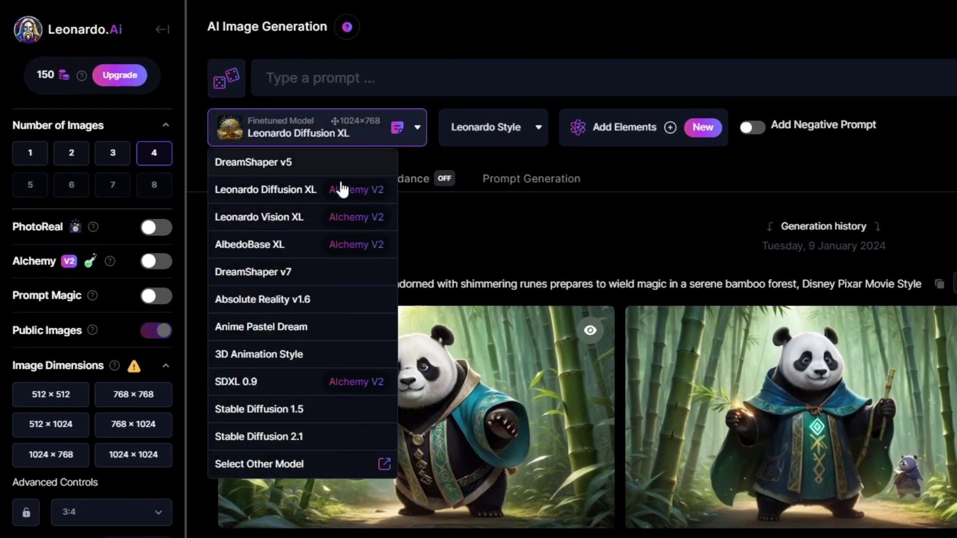
pyautogui.click(337, 196)
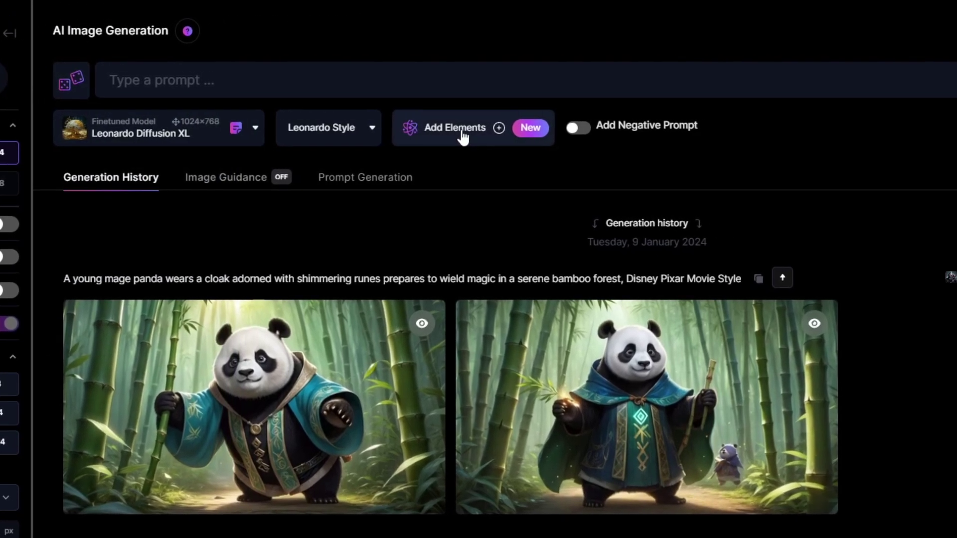
pyautogui.click(624, 127)
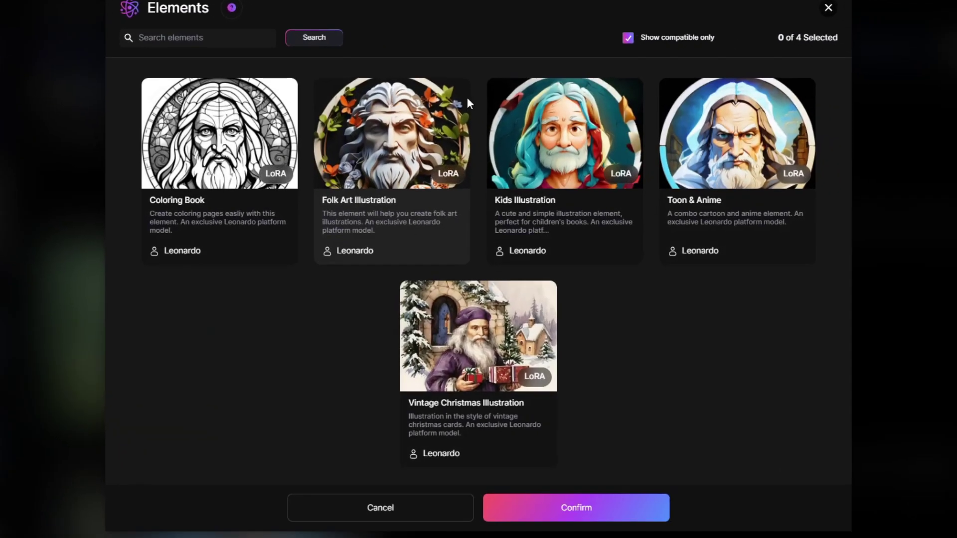
pyautogui.click(581, 252)
pyautogui.click(584, 509)
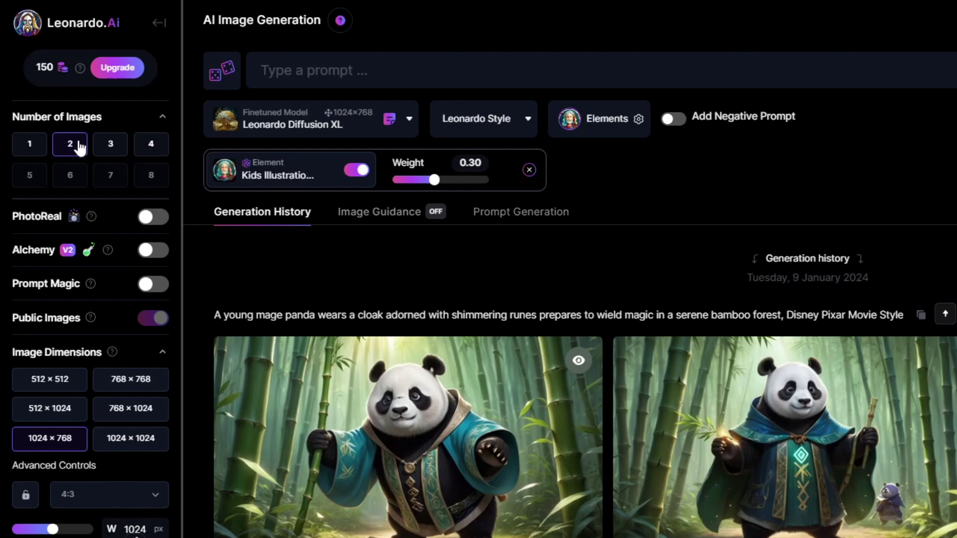
# - Set the aspect ratio to 16:9
pyautogui.scroll(-3, 79, 148)
pyautogui.click(124, 355)
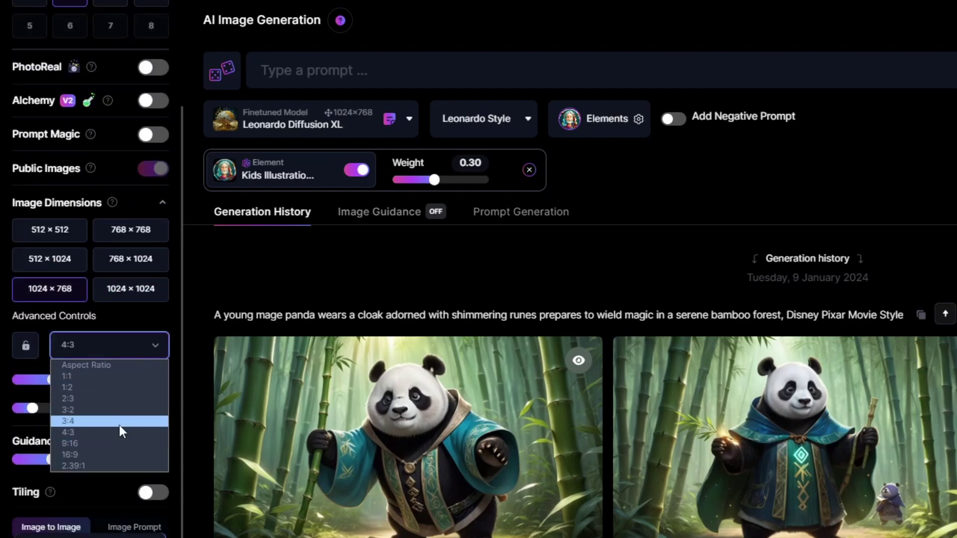
pyautogui.click(112, 452)
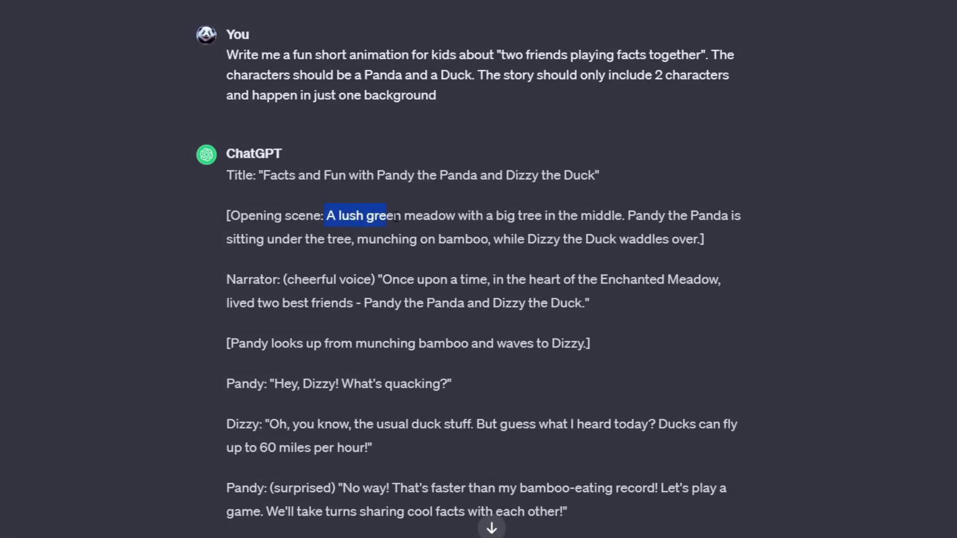
# - Generate images from the prompt 'A lush green meadow with a big tree in the middle.'
pyautogui.moveTo(395, 218); pyautogui.dragTo(490, 219)
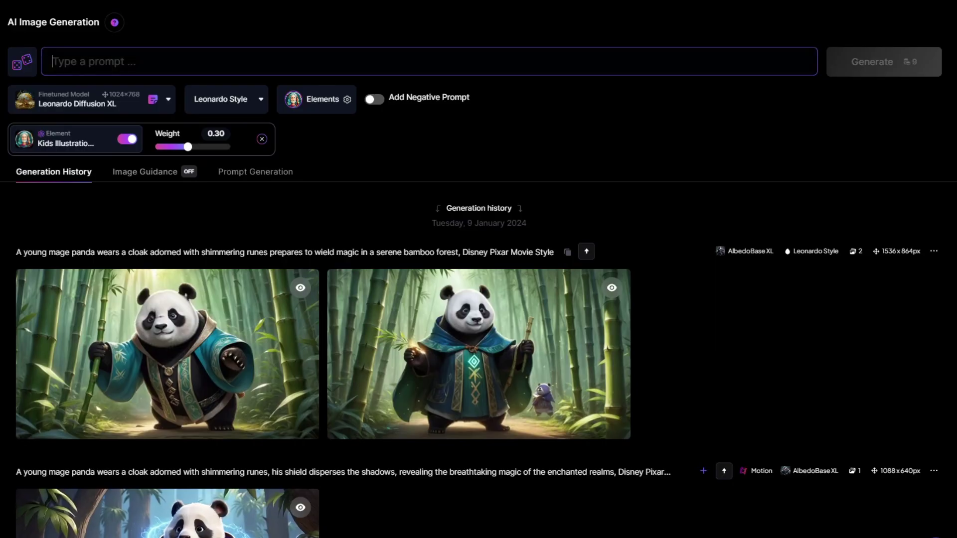
pyautogui.write('A lush green meadow with a big tree in the middle.')
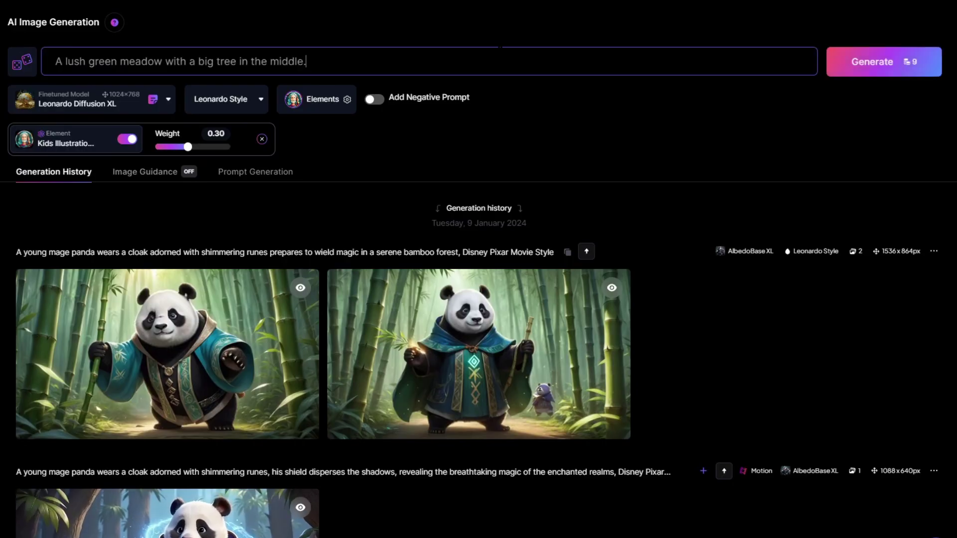
pyautogui.click(873, 62)
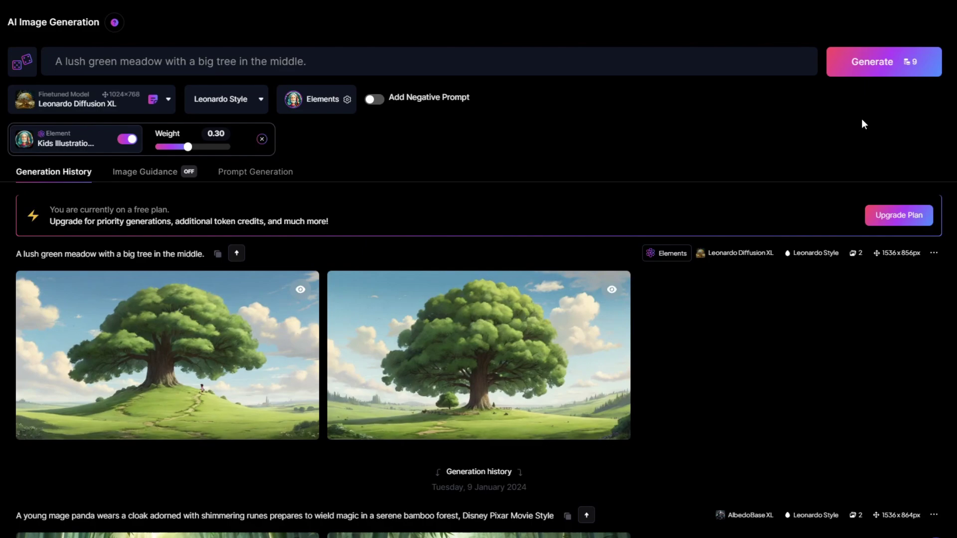
# - Upscale the second tree image with Alchemy Upscaler at High refiner strength and Smooth Mode on
pyautogui.click(309, 319)
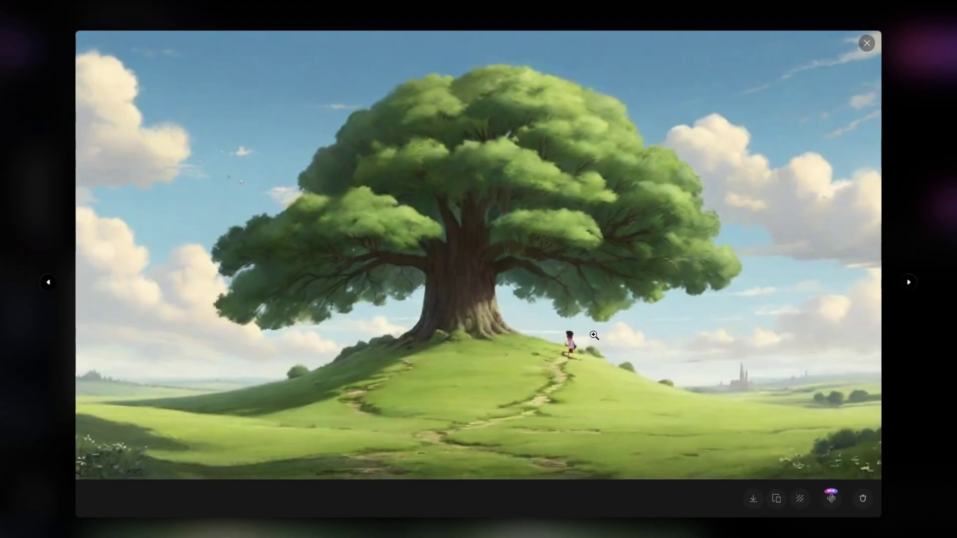
pyautogui.click(909, 283)
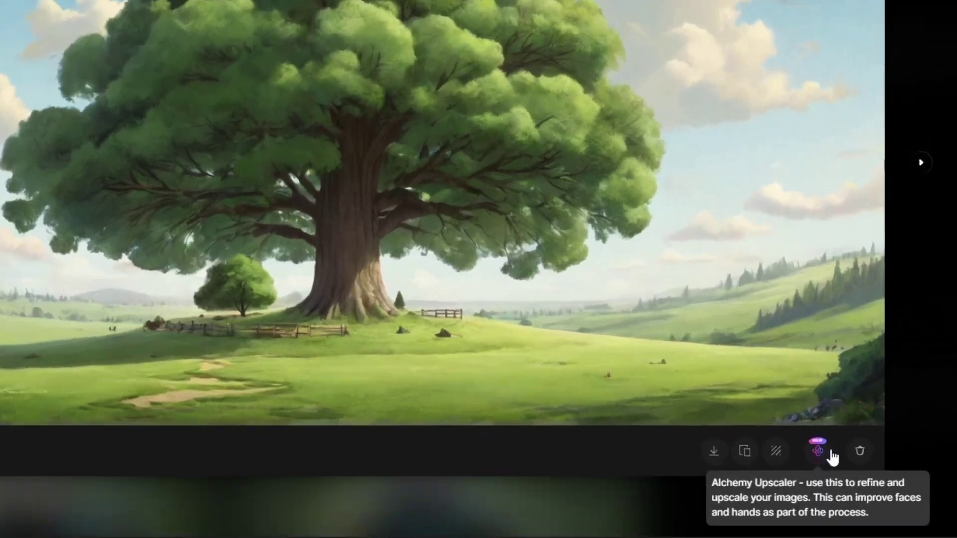
pyautogui.click(822, 498)
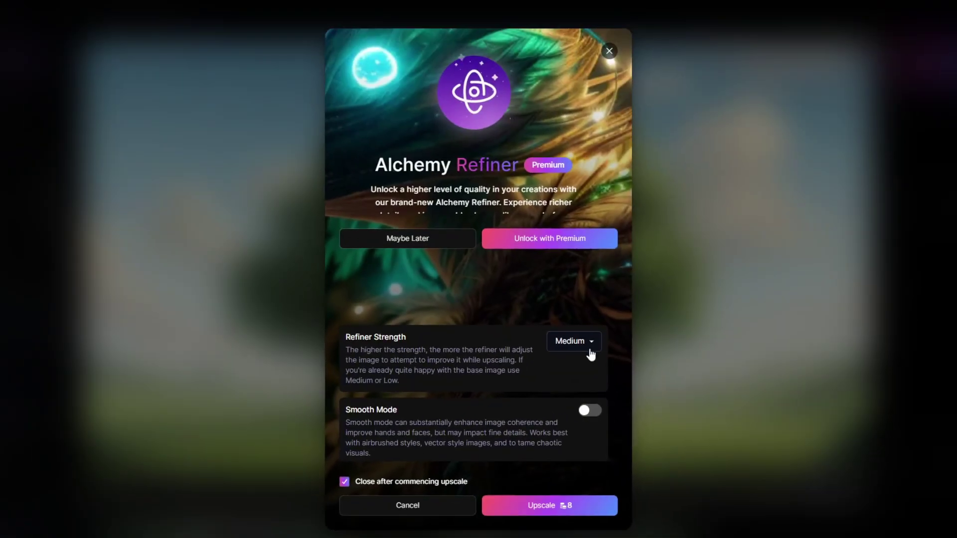
pyautogui.click(566, 331)
pyautogui.click(578, 347)
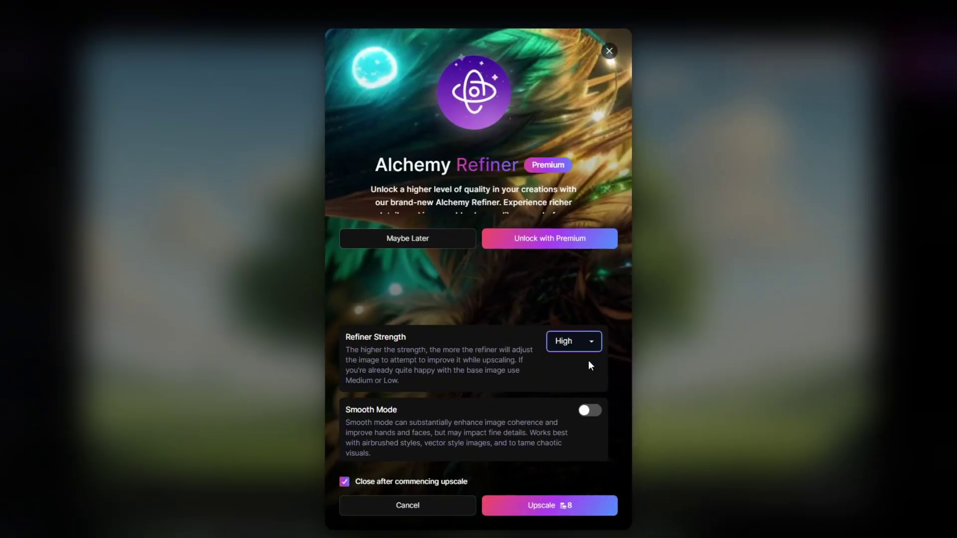
pyautogui.click(591, 411)
pyautogui.click(589, 506)
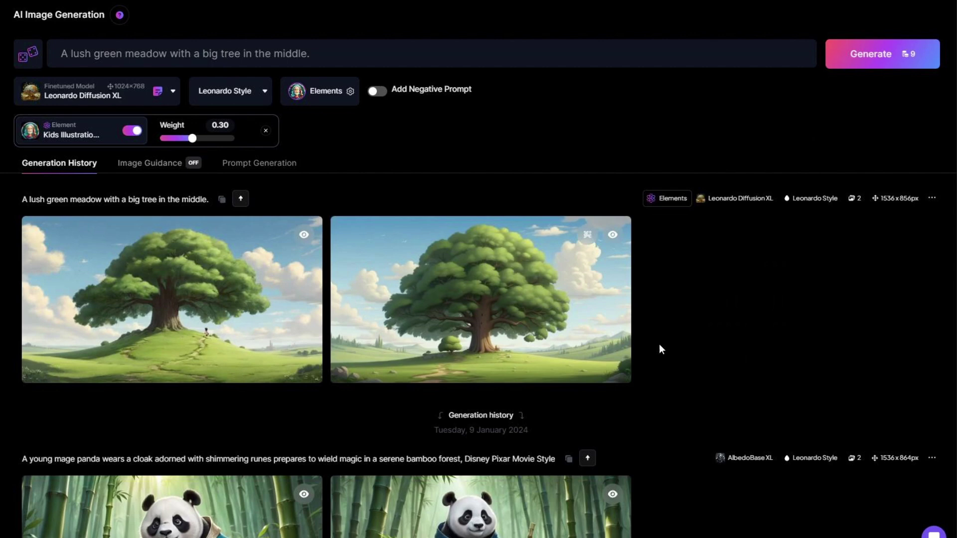
# - Generate a motion video from the second tree image and play the finished clip
pyautogui.moveTo(587, 336)
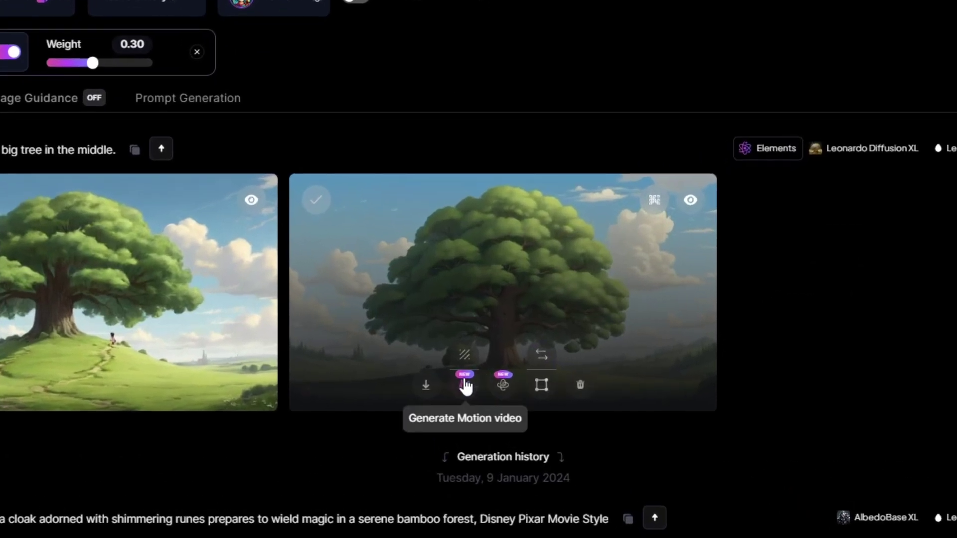
pyautogui.click(466, 385)
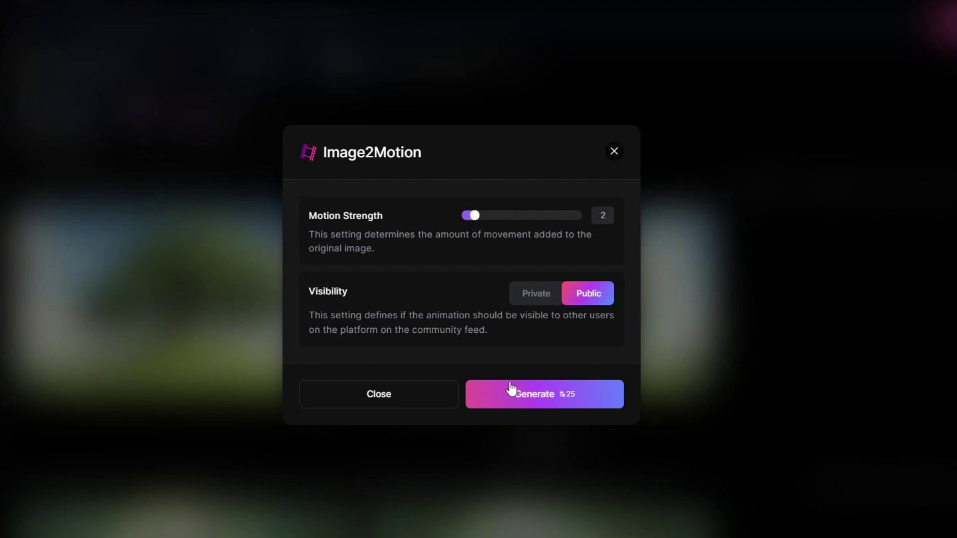
pyautogui.click(511, 397)
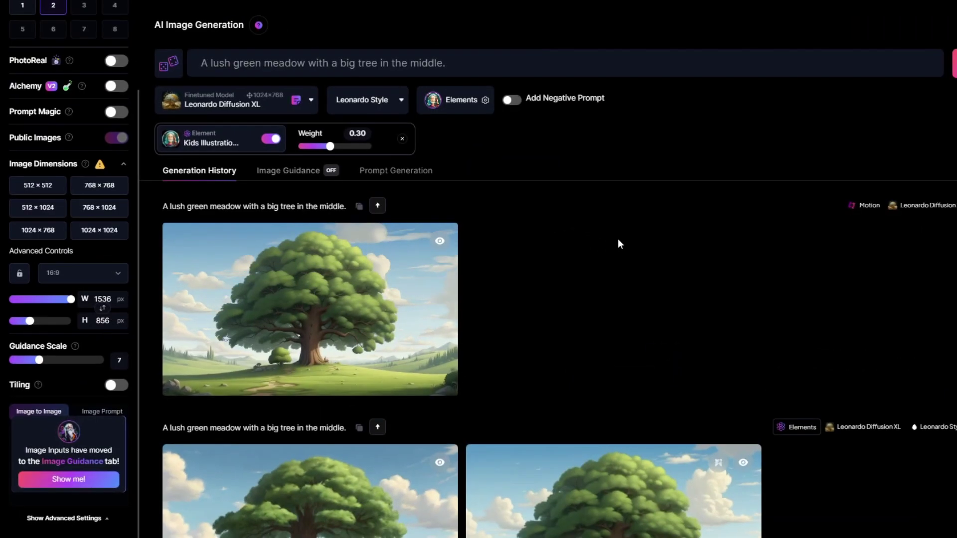
pyautogui.click(439, 288)
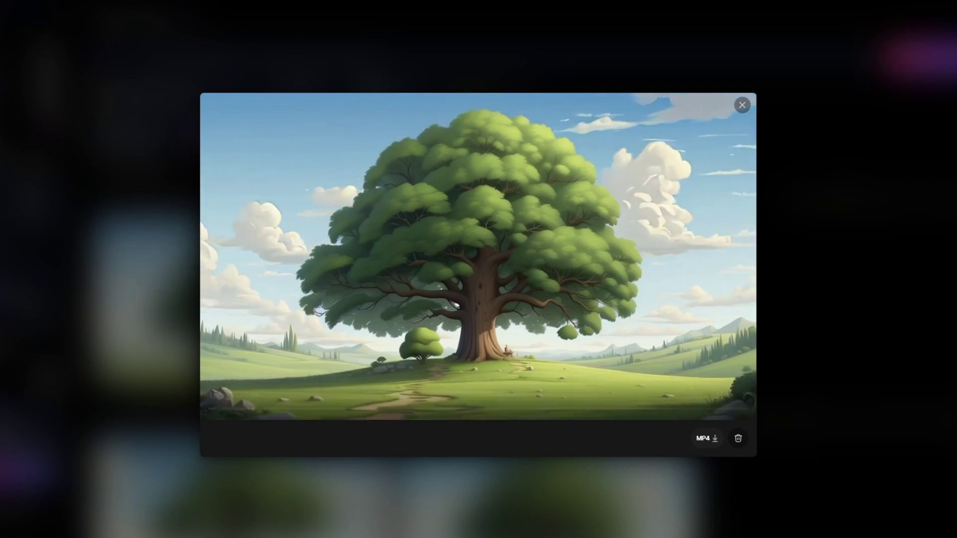
pyautogui.moveTo(737, 249)
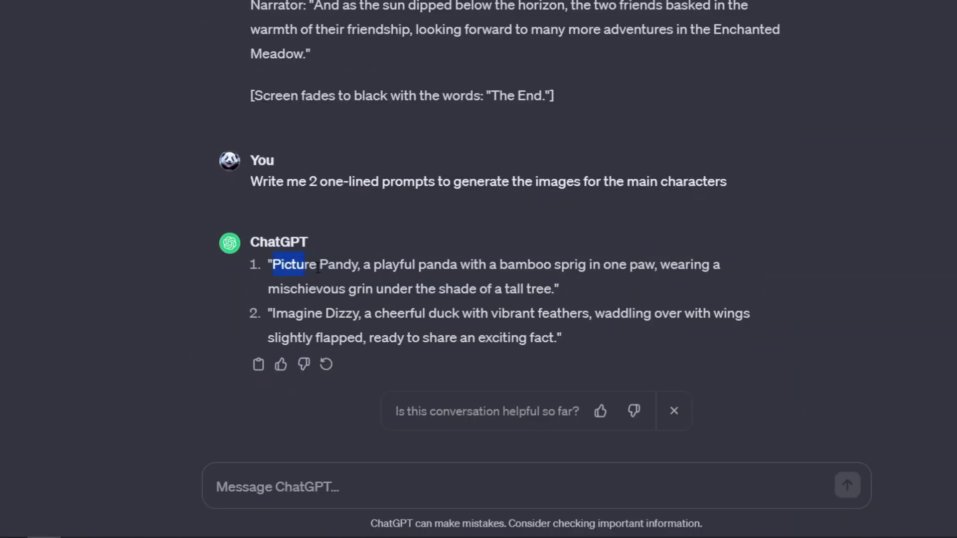
# - Replace the prompt with the Pandy character prompt and generate panda images
pyautogui.moveTo(328, 269); pyautogui.dragTo(489, 302)
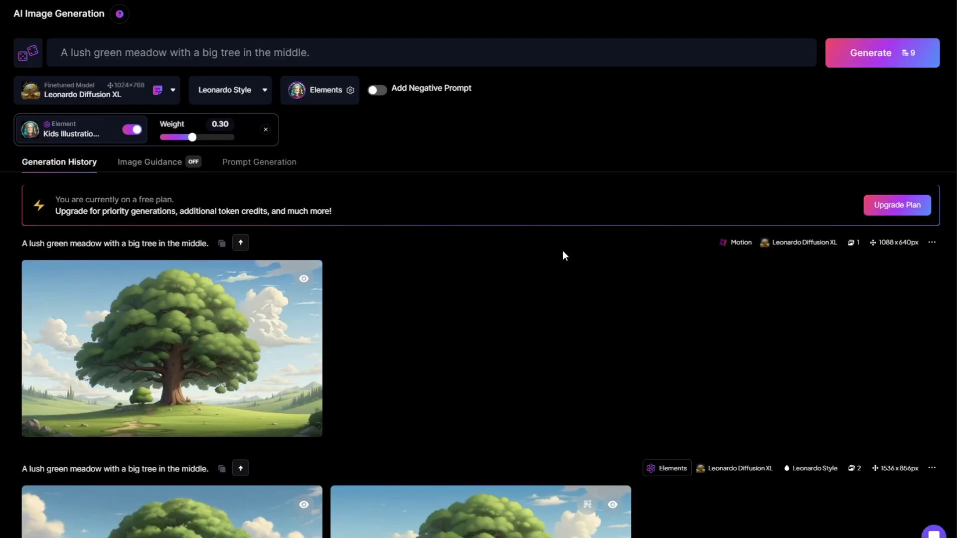
pyautogui.moveTo(310, 53); pyautogui.dragTo(77, 51)
pyautogui.write('Picture Pandy, a playful panda with a bamboo sprig in one paw, wearing a mischievous grin under the shade of a tall tree')
pyautogui.click(867, 52)
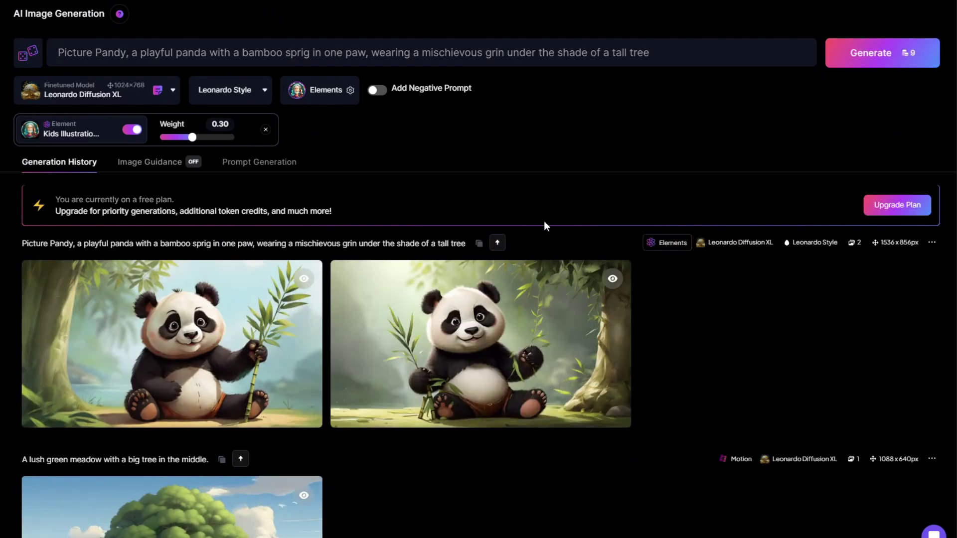
# - Upscale a panda image at High refiner strength with Smooth Mode, then close the viewer
pyautogui.click(172, 344)
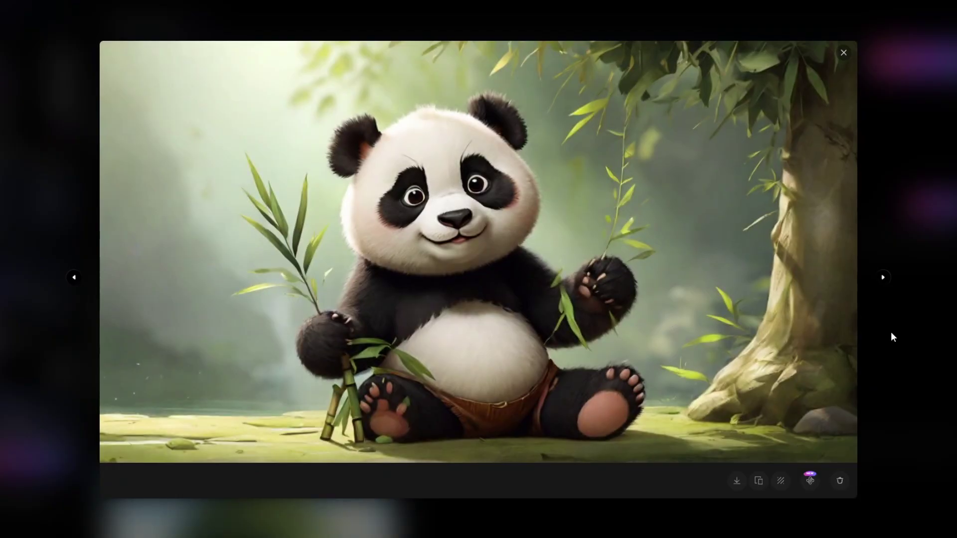
pyautogui.click(810, 481)
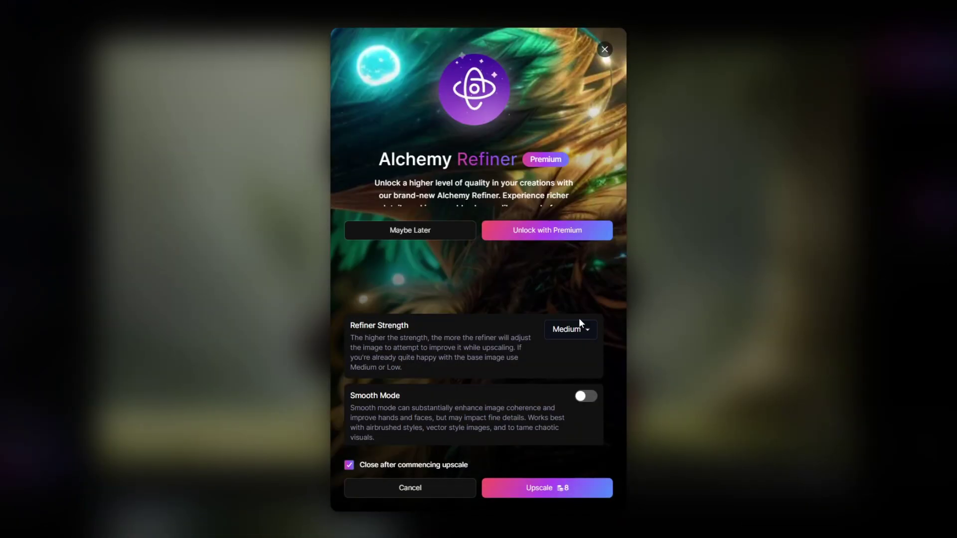
pyautogui.click(569, 330)
pyautogui.click(585, 396)
pyautogui.click(604, 485)
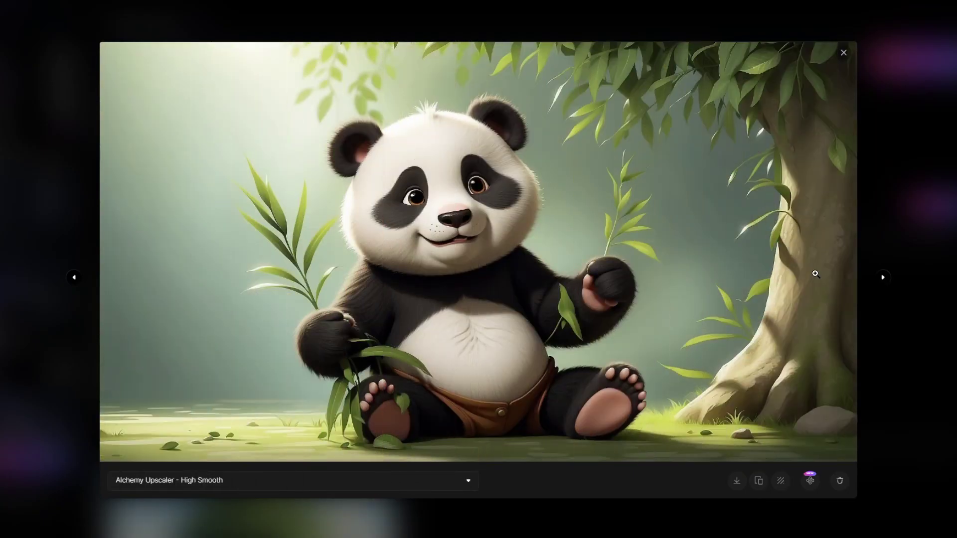
pyautogui.press('Escape')
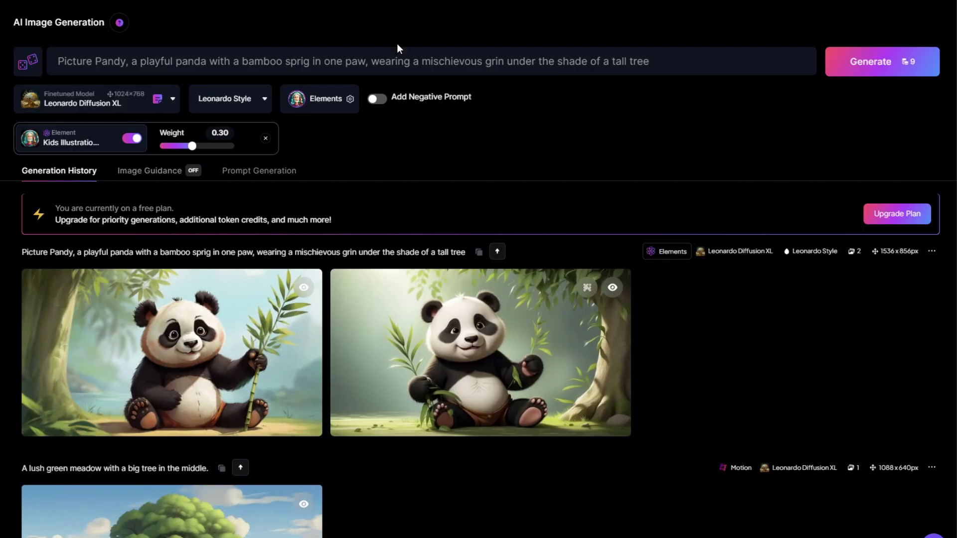
# - Paste the Dizzy duck prompt and upscale a duck image at High refiner strength
pyautogui.write('Imagine Dizzy, a cheerful duck with vibrant feathers, waddling over with wings slightly flapped, ready to share an exciting fact.')
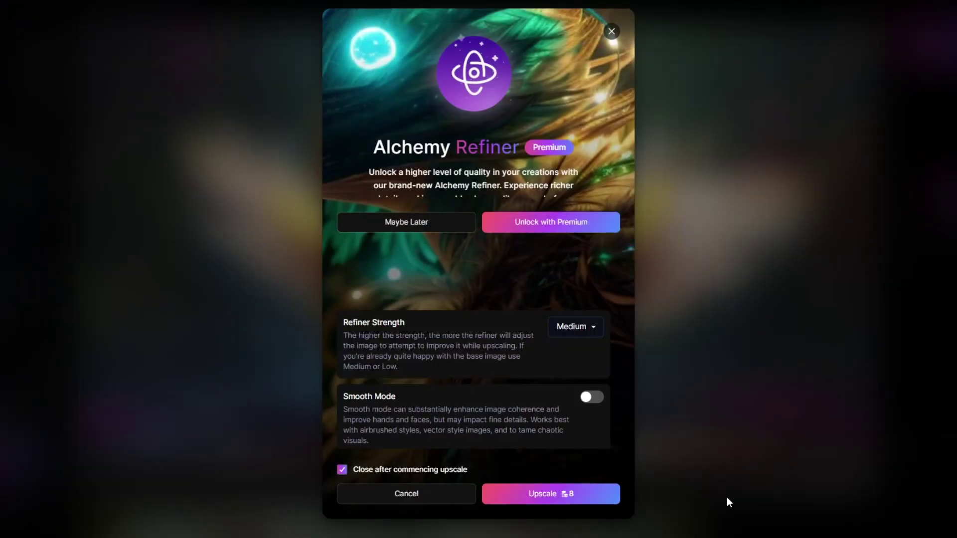
pyautogui.click(576, 326)
pyautogui.click(580, 344)
pyautogui.click(551, 494)
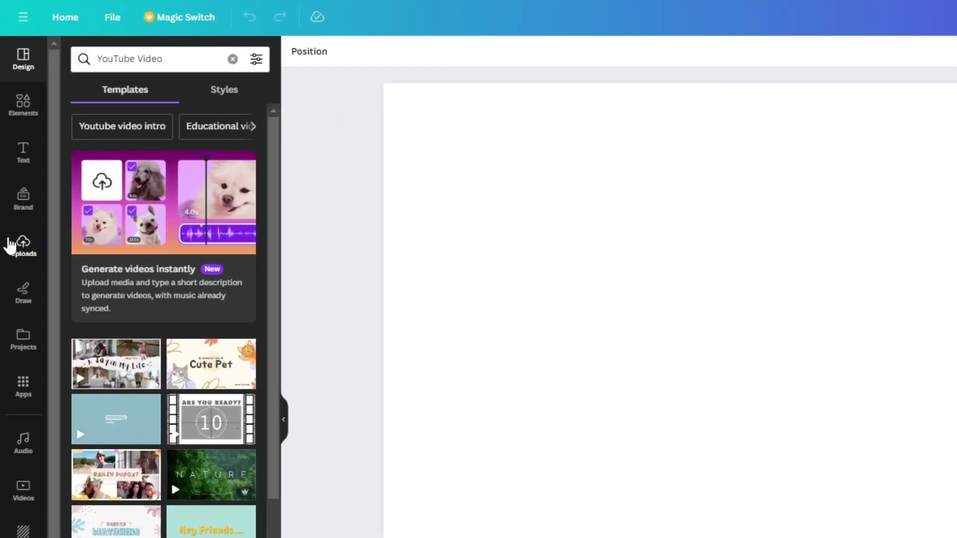
# - Add the uploaded duck image, panda image and 4-second tree video to the page
pyautogui.click(10, 245)
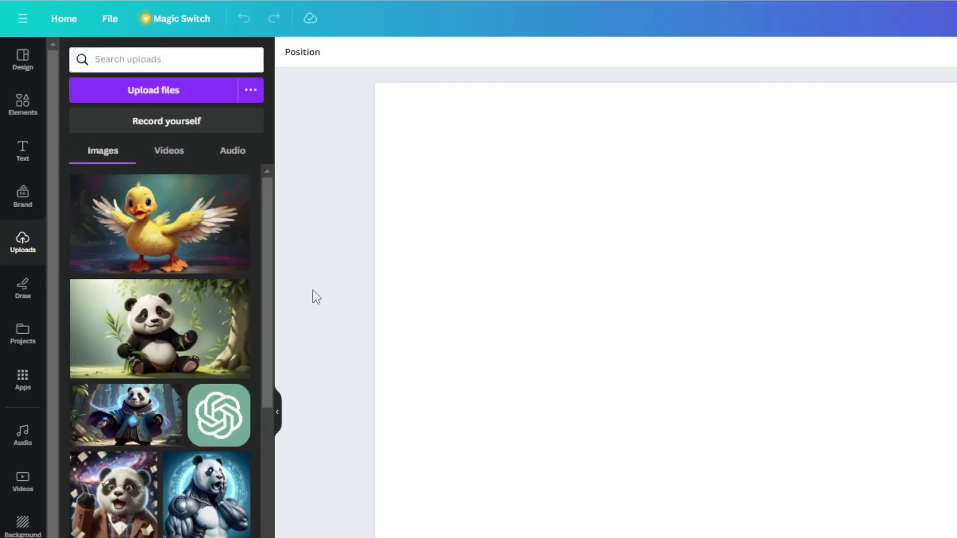
pyautogui.click(200, 240)
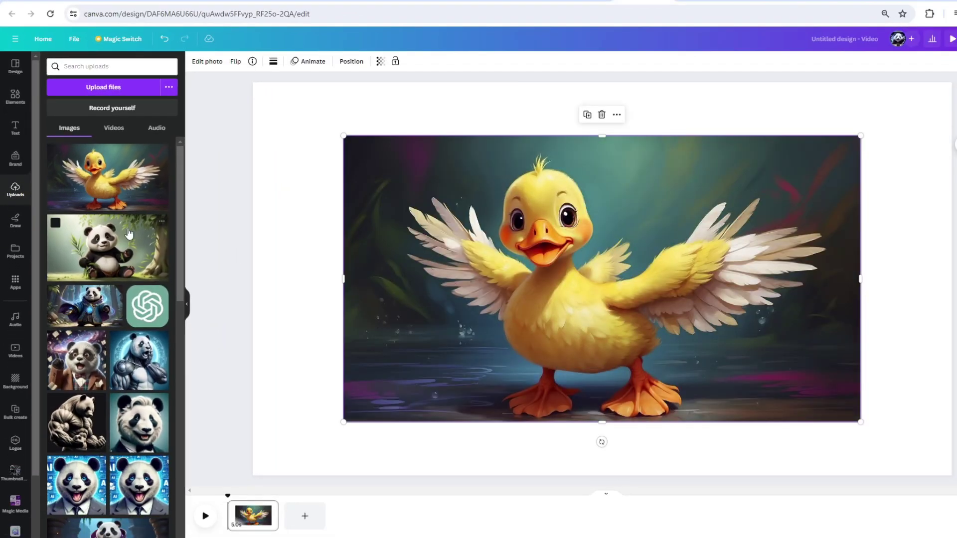
pyautogui.click(128, 233)
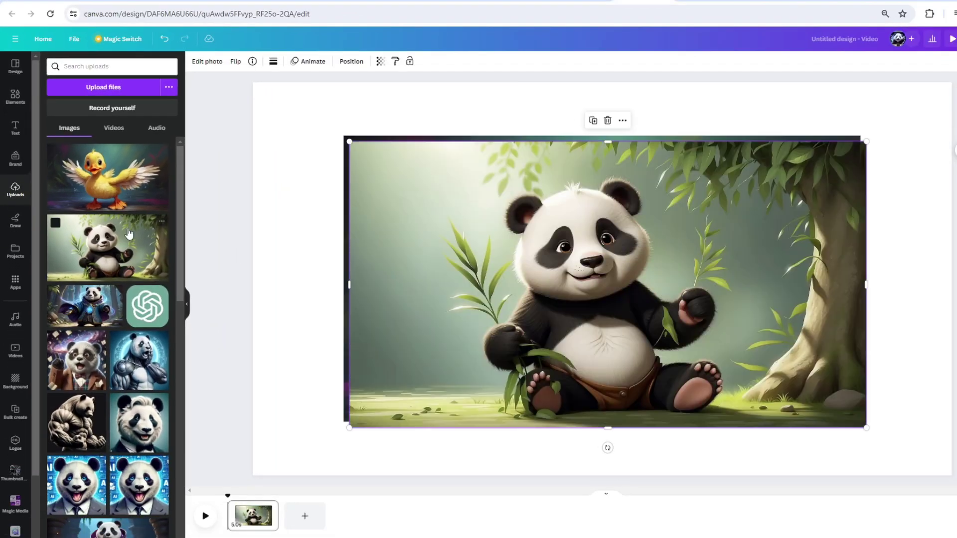
pyautogui.click(114, 128)
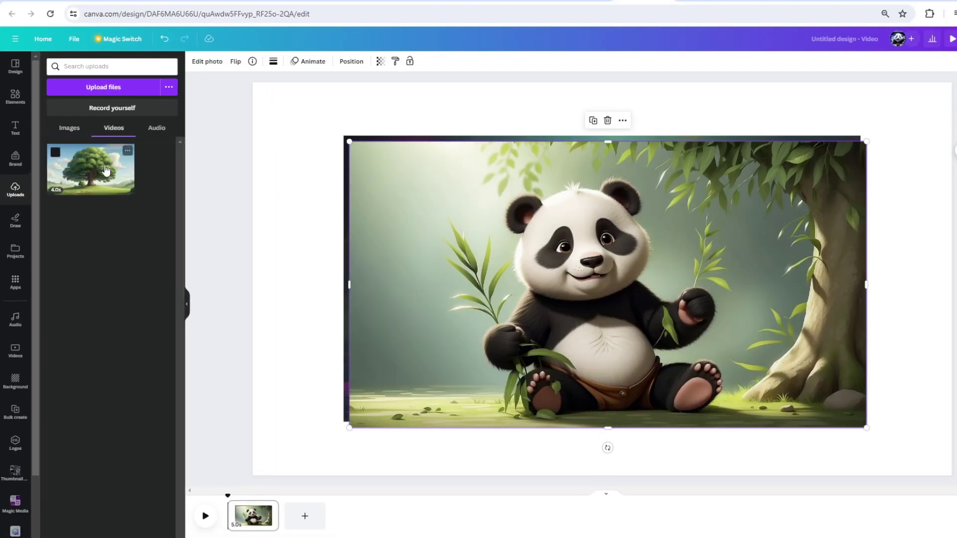
pyautogui.click(106, 171)
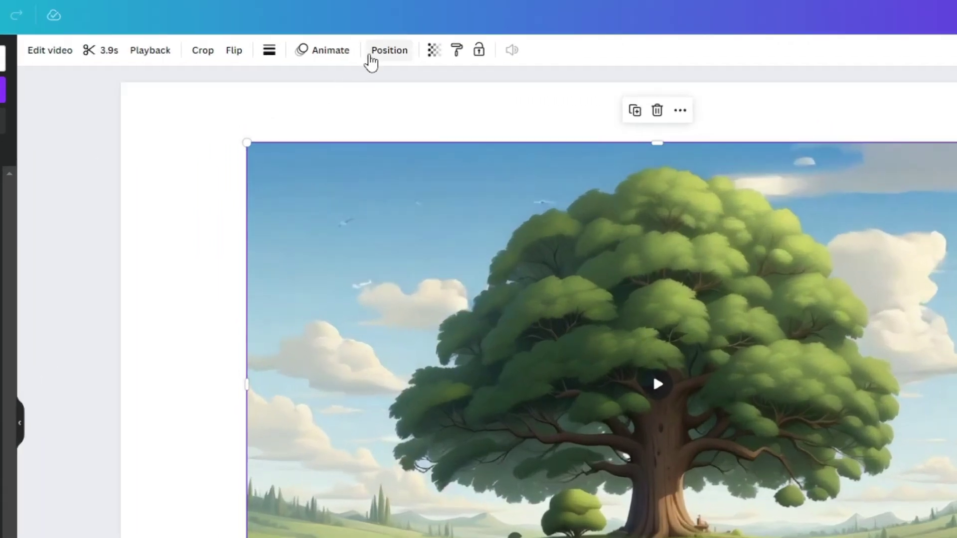
# - Move the tree video below the characters in Layers and stretch it to fill the page
pyautogui.click(371, 62)
pyautogui.click(152, 69)
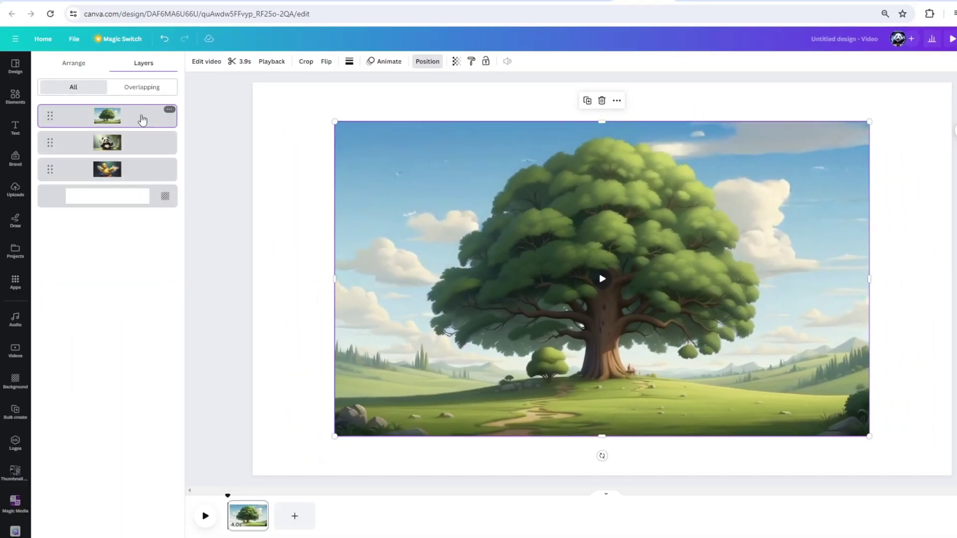
pyautogui.moveTo(142, 120); pyautogui.dragTo(143, 181)
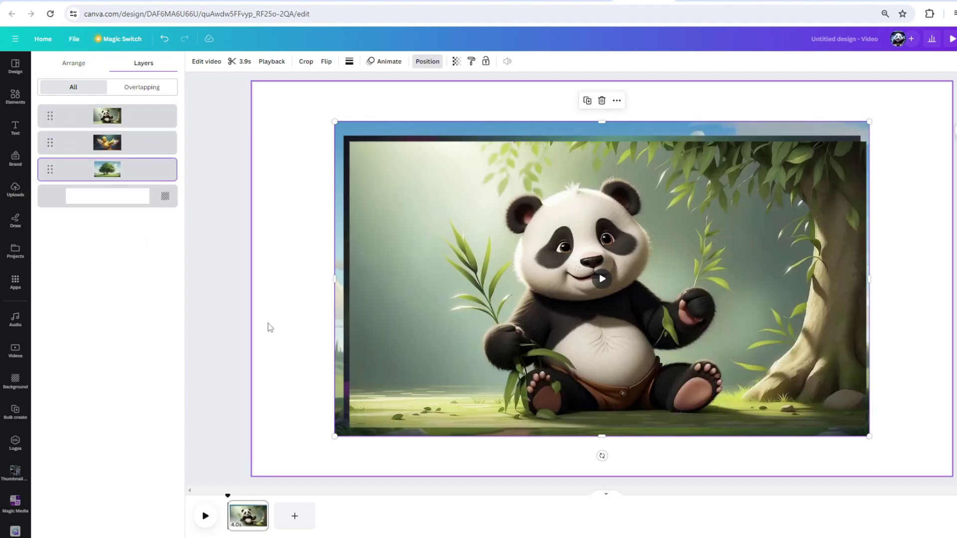
pyautogui.moveTo(333, 438); pyautogui.dragTo(242, 468)
pyautogui.click(955, 362)
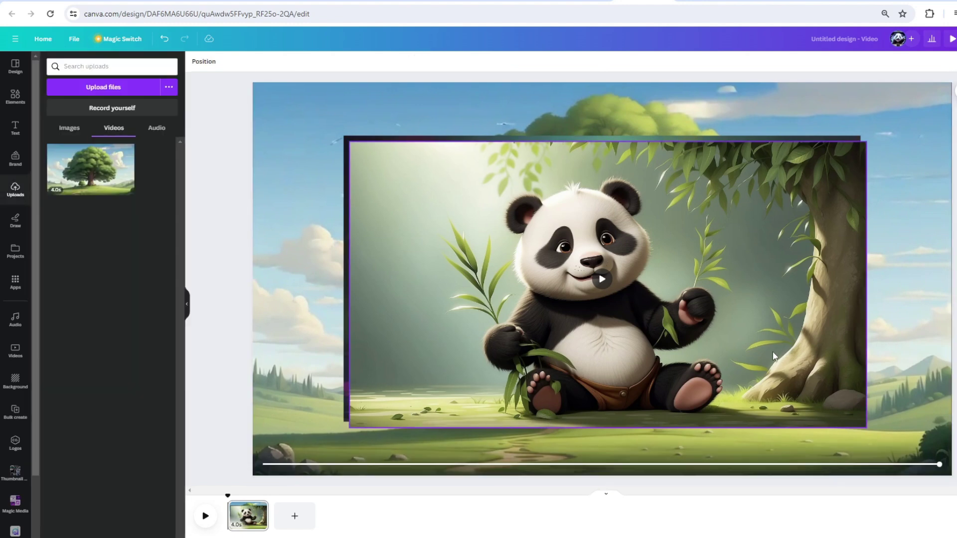
# - Shift the panda left and down and the duck to the right
pyautogui.moveTo(598, 319); pyautogui.dragTo(515, 340)
pyautogui.moveTo(844, 344); pyautogui.dragTo(934, 342)
pyautogui.press('Escape')
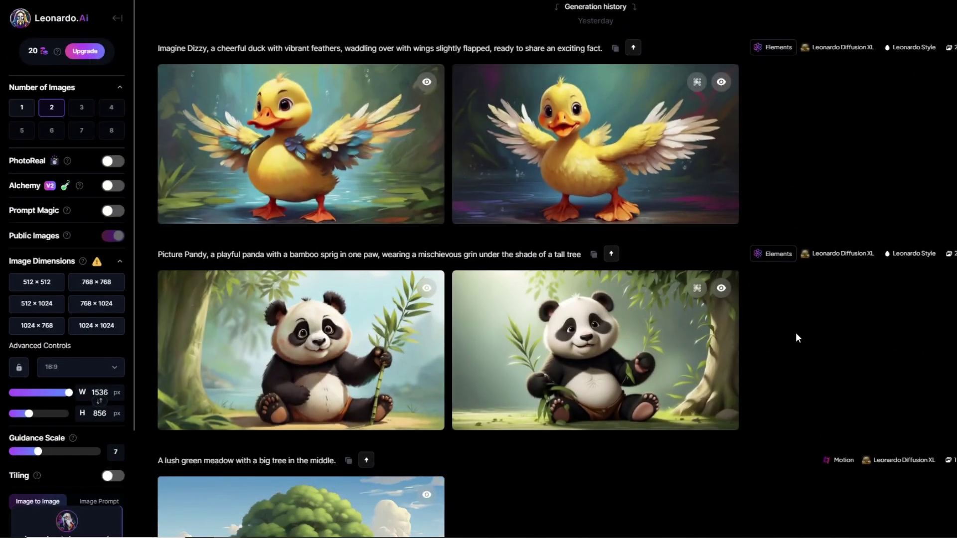
# - Open the second upscaled panda image full size in Leonardo.Ai and start Remove Background
pyautogui.click(679, 345)
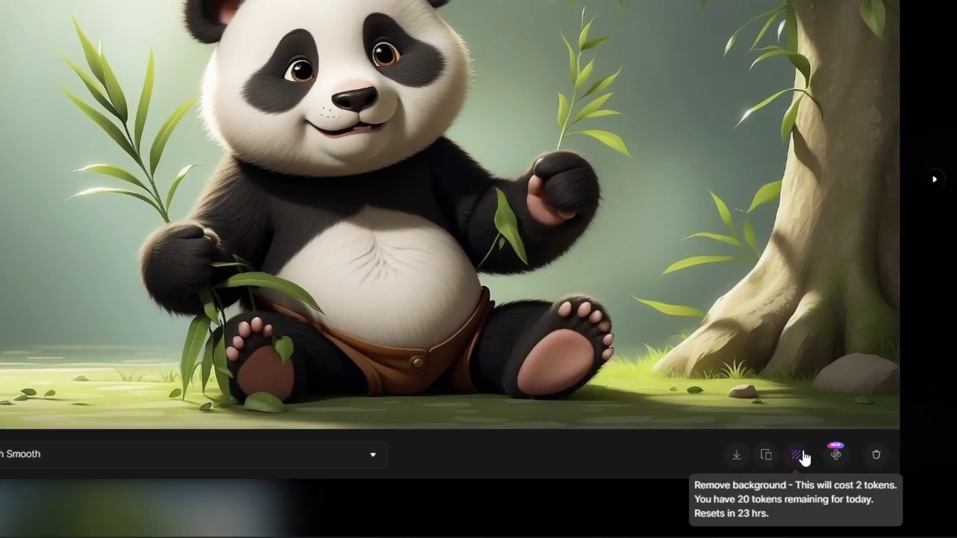
pyautogui.click(803, 455)
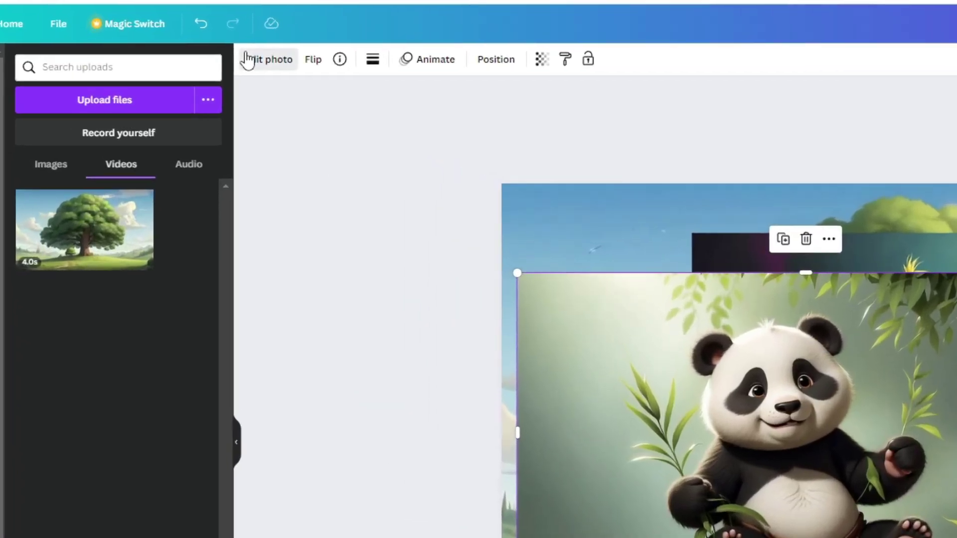
# - Remove the panda's background with BG Remover and move it to the left
pyautogui.click(192, 62)
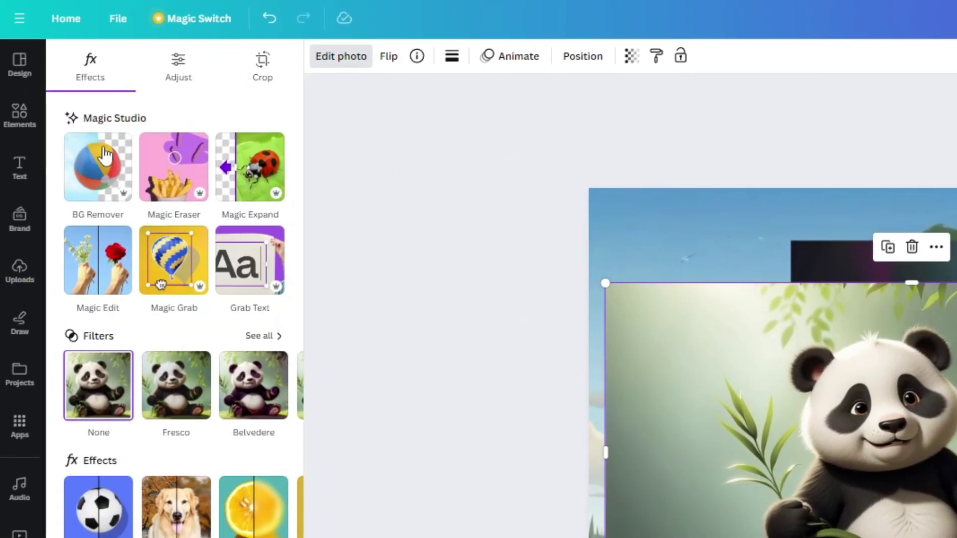
pyautogui.click(104, 156)
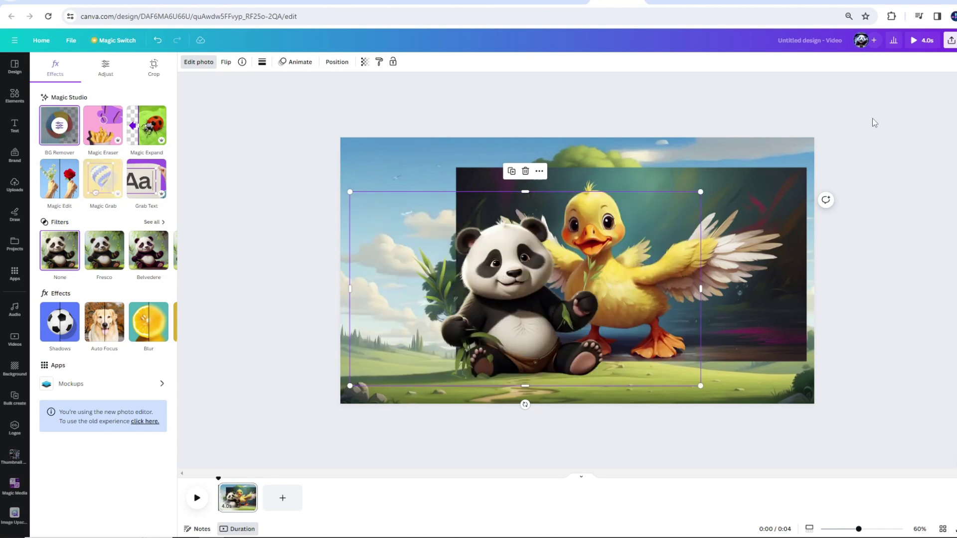
pyautogui.moveTo(531, 342); pyautogui.dragTo(469, 339)
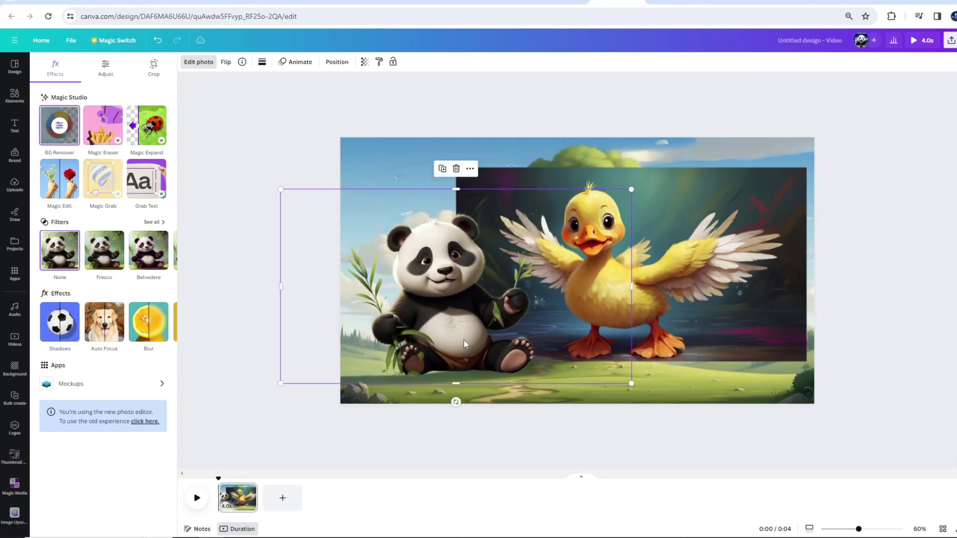
# - Remove the duck's dark background, move it right and down, then reposition the panda lower-left
pyautogui.click(703, 301)
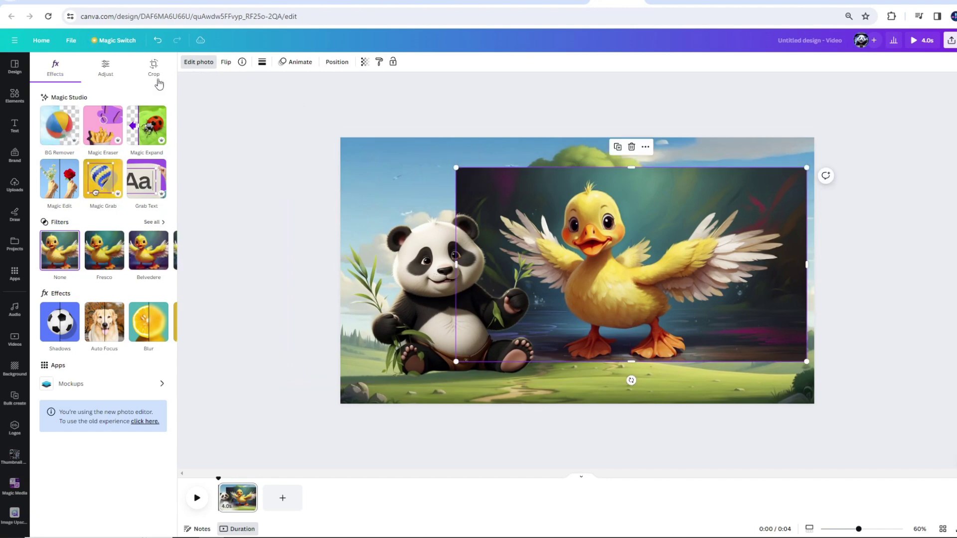
pyautogui.click(54, 127)
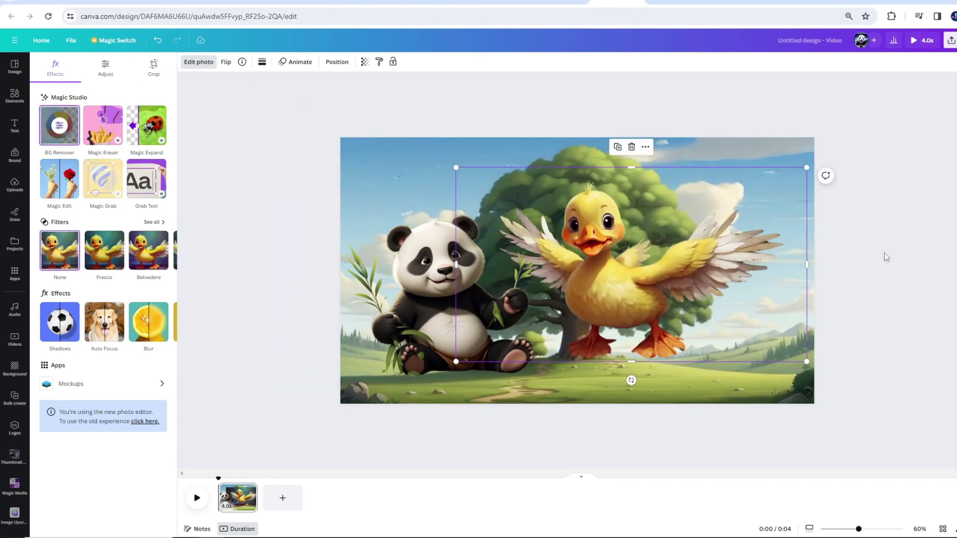
pyautogui.moveTo(639, 297); pyautogui.dragTo(702, 339)
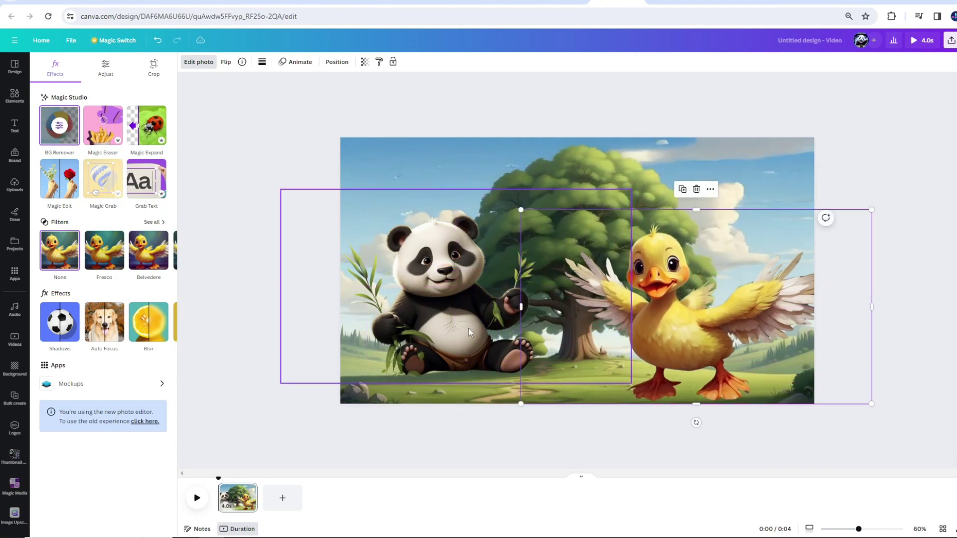
pyautogui.moveTo(466, 331); pyautogui.dragTo(450, 352)
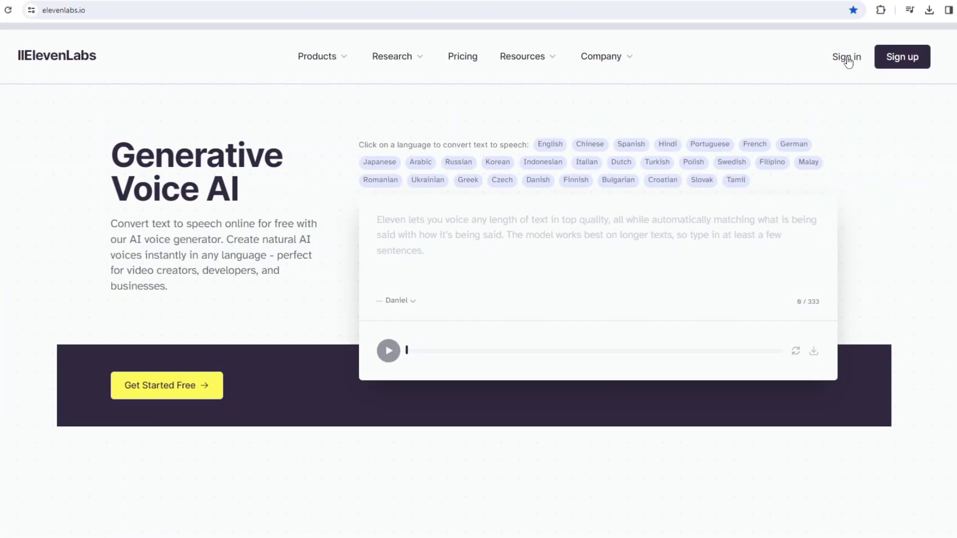
# - Sign in to ElevenLabs and go to the community Voice Library
pyautogui.click(847, 59)
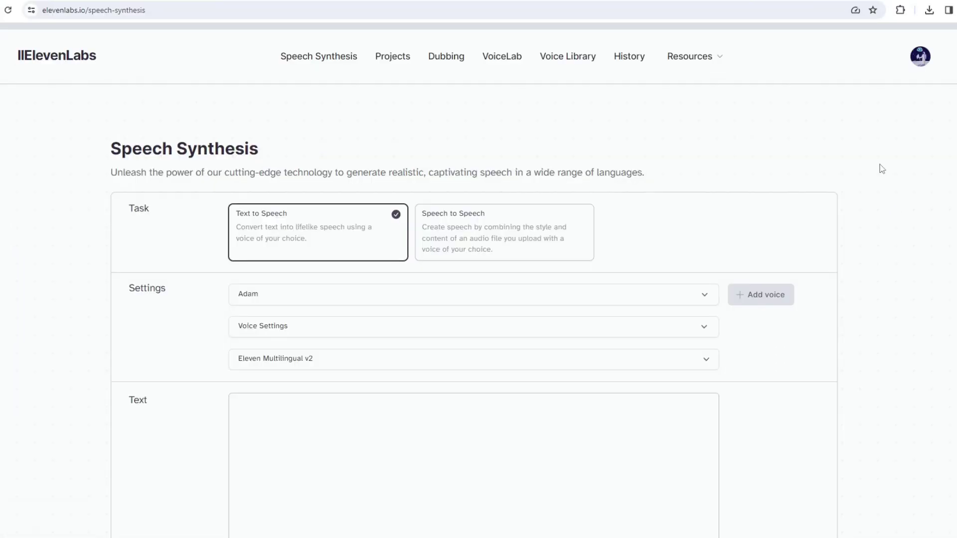
pyautogui.click(511, 72)
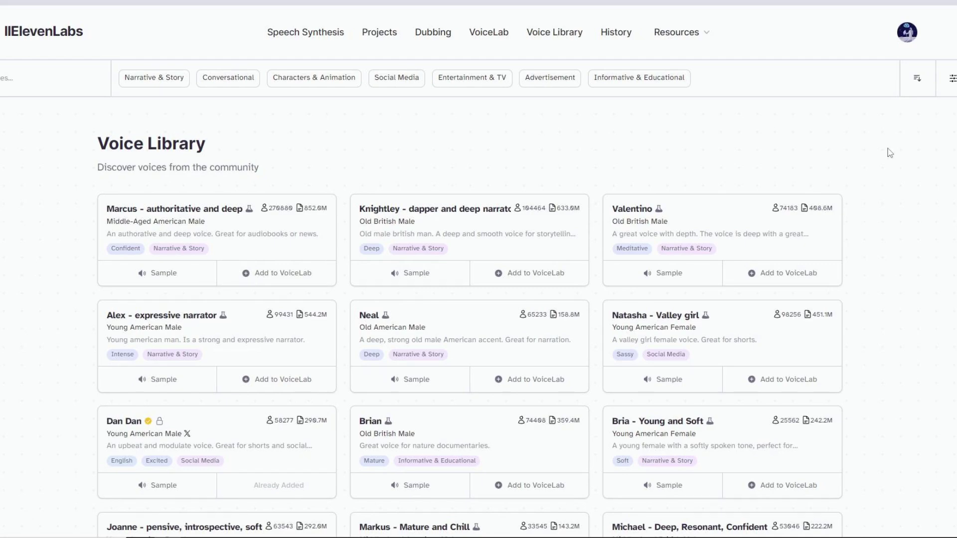
# - Filter to Characters & Animation and preview voices like Joanne, Myriam, Dara, Harry, Daisy, Tamara, Vijay and Guy
pyautogui.click(323, 77)
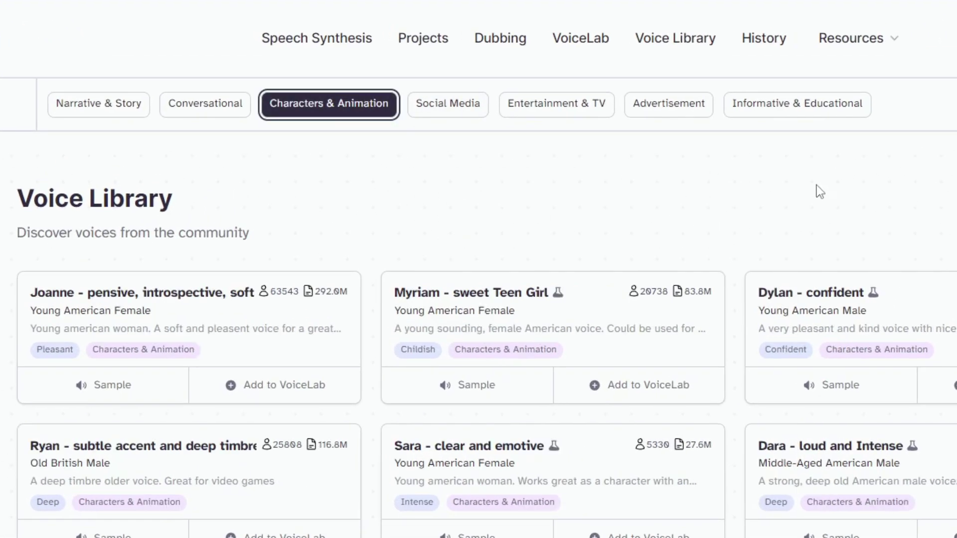
pyautogui.click(135, 389)
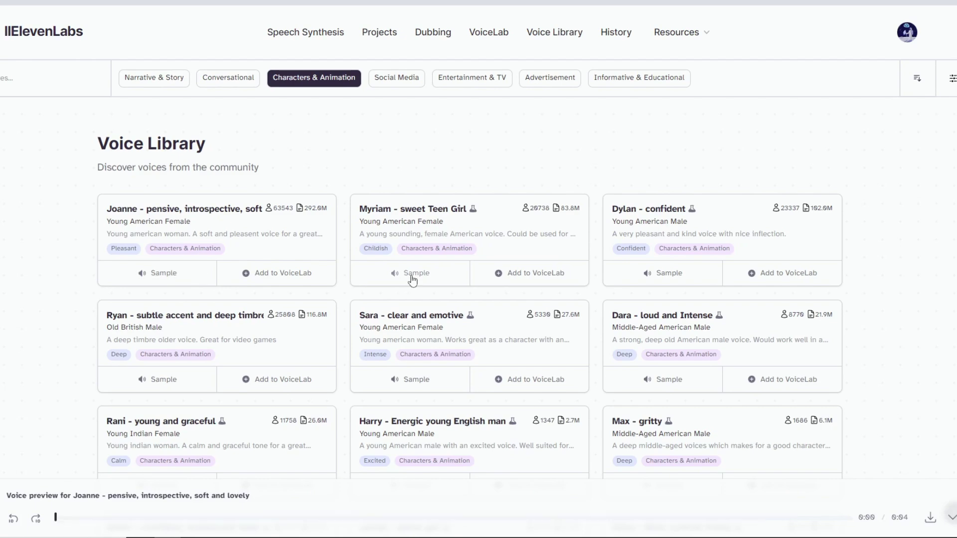
pyautogui.click(189, 379)
pyautogui.scroll(-1, 299, 349)
pyautogui.click(434, 327)
pyautogui.click(665, 323)
pyautogui.scroll(-1, 663, 319)
pyautogui.scroll(-1, 499, 324)
pyautogui.click(412, 325)
pyautogui.scroll(-2, 413, 327)
pyautogui.scroll(-1, 499, 299)
pyautogui.click(648, 268)
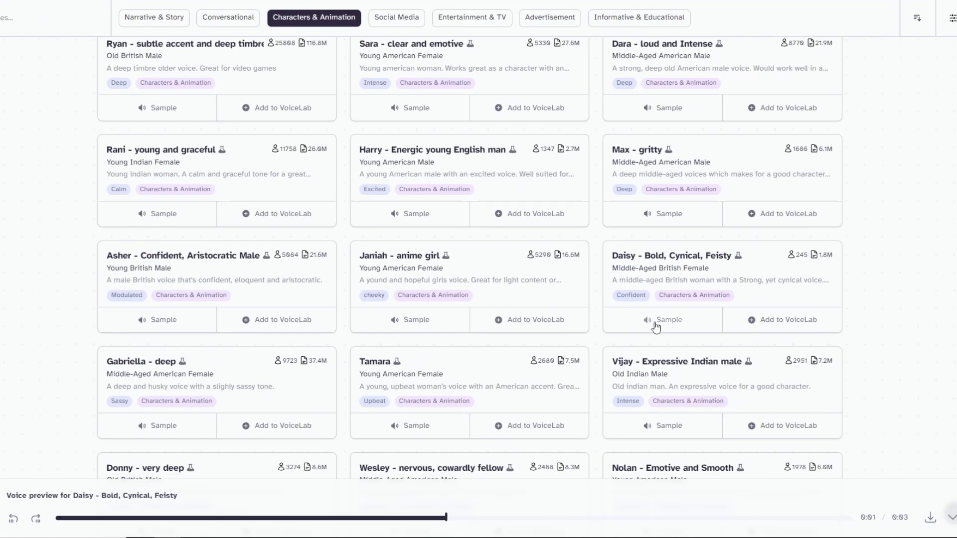
pyautogui.click(416, 374)
pyautogui.scroll(-2, 499, 324)
pyautogui.click(637, 273)
pyautogui.scroll(-3, 636, 274)
pyautogui.click(161, 324)
pyautogui.scroll(-3, 383, 366)
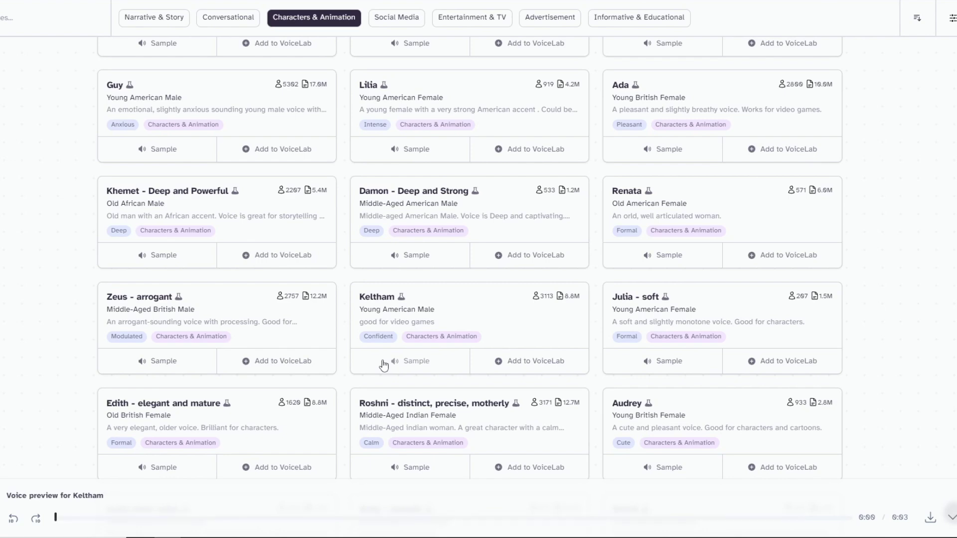
# - Add the Keltham and Janiah - anime girl voices to Voice Lab
pyautogui.click(492, 363)
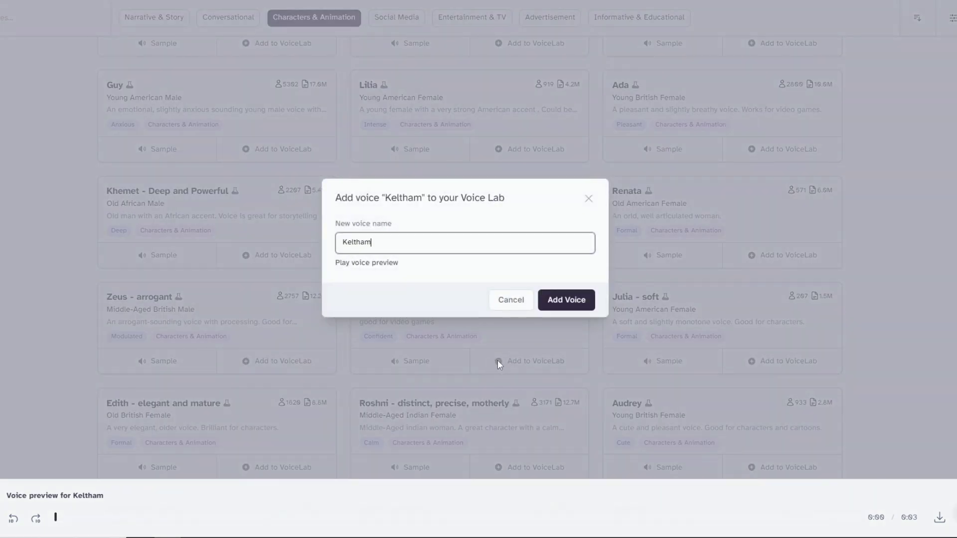
pyautogui.click(569, 300)
pyautogui.click(583, 290)
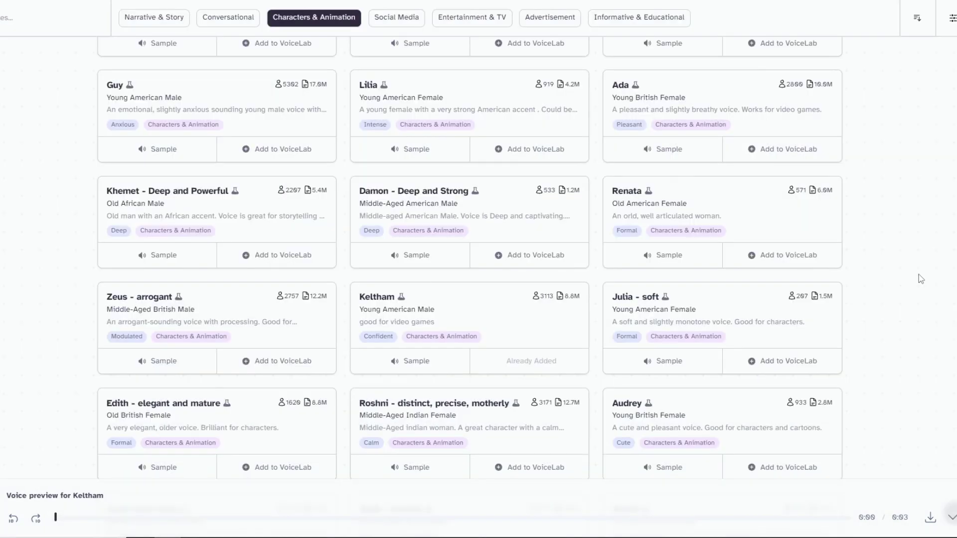
pyautogui.scroll(-8, 920, 278)
pyautogui.click(534, 374)
pyautogui.click(566, 300)
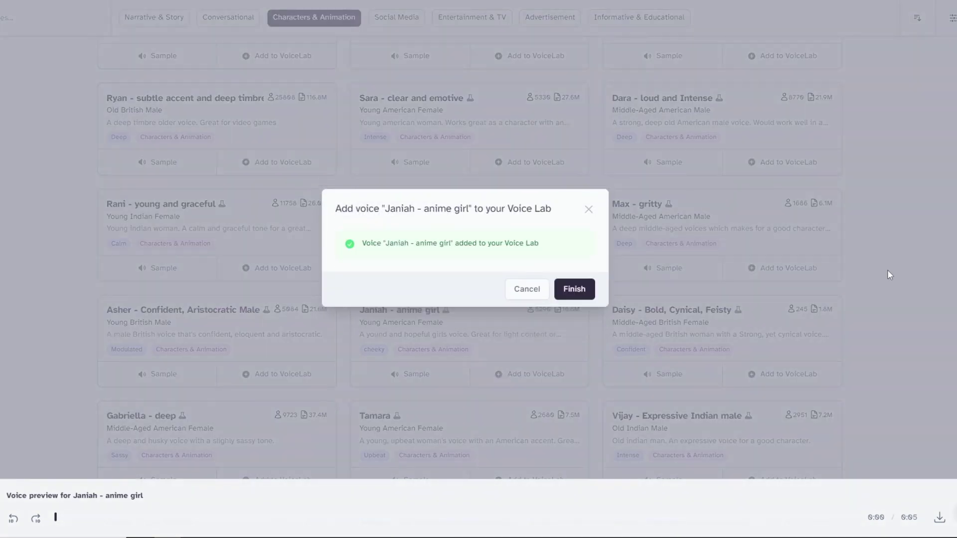
pyautogui.click(575, 289)
# - Generate Pandy's 'Hey, Dizzy! What's quacking?' line in the Keltham voice
pyautogui.scroll(5, 864, 286)
pyautogui.click(293, 34)
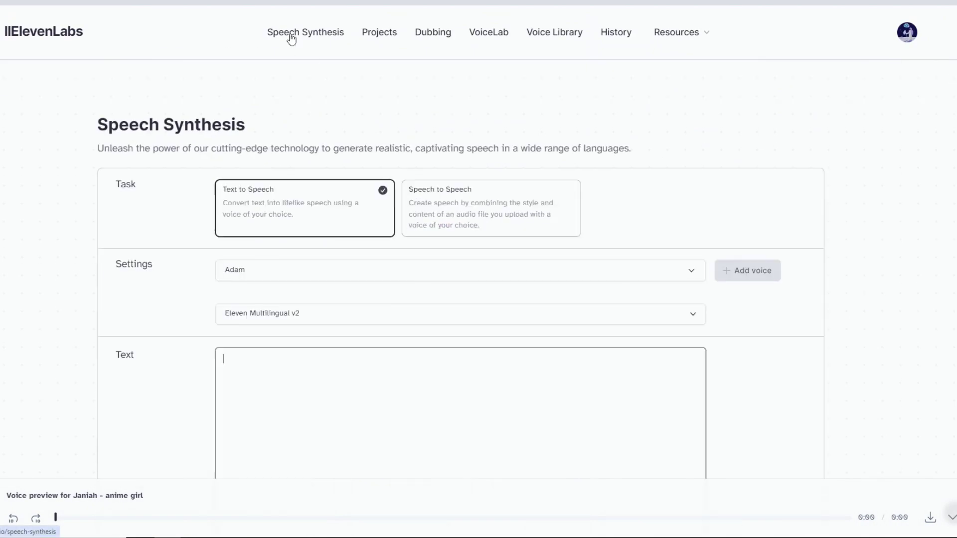
pyautogui.click(681, 272)
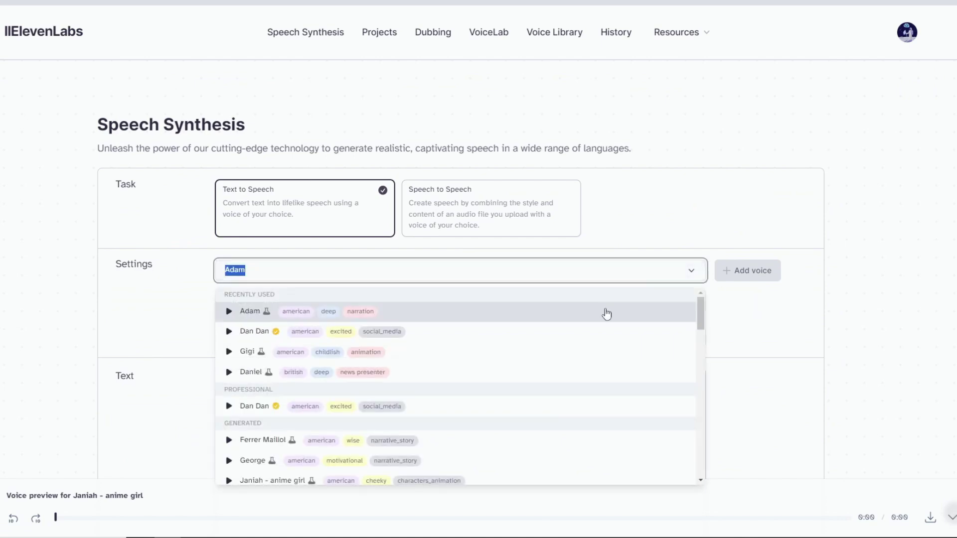
pyautogui.scroll(-4, 548, 339)
pyautogui.scroll(2, 349, 369)
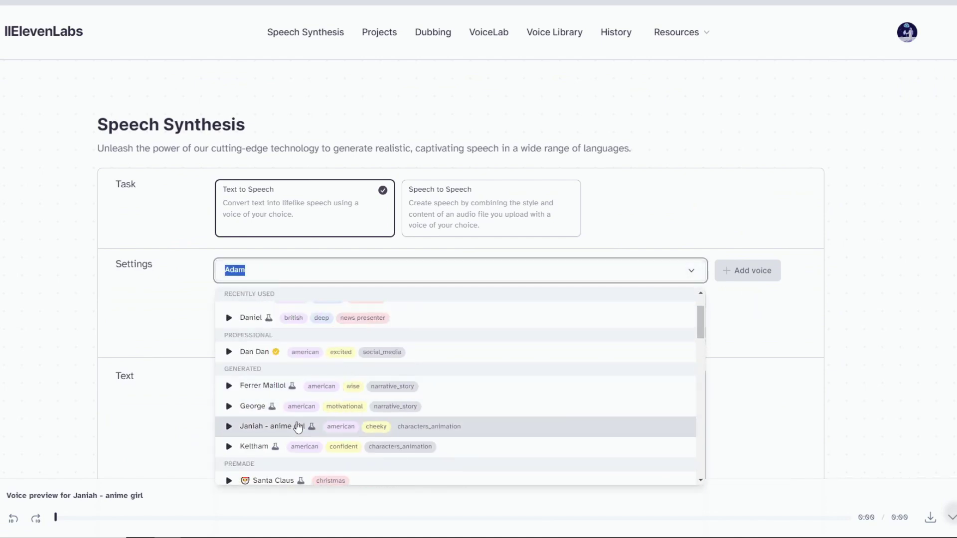
pyautogui.click(290, 447)
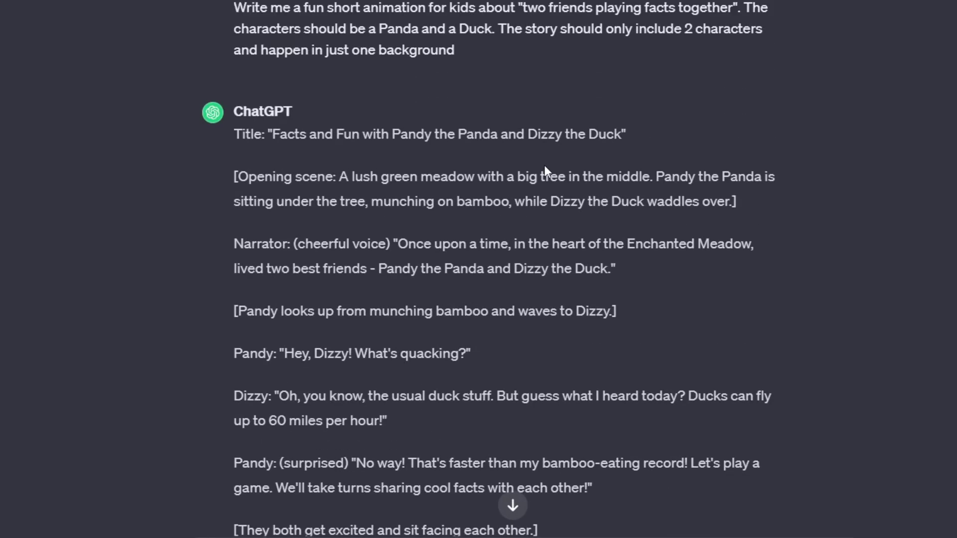
pyautogui.scroll(-2, 546, 171)
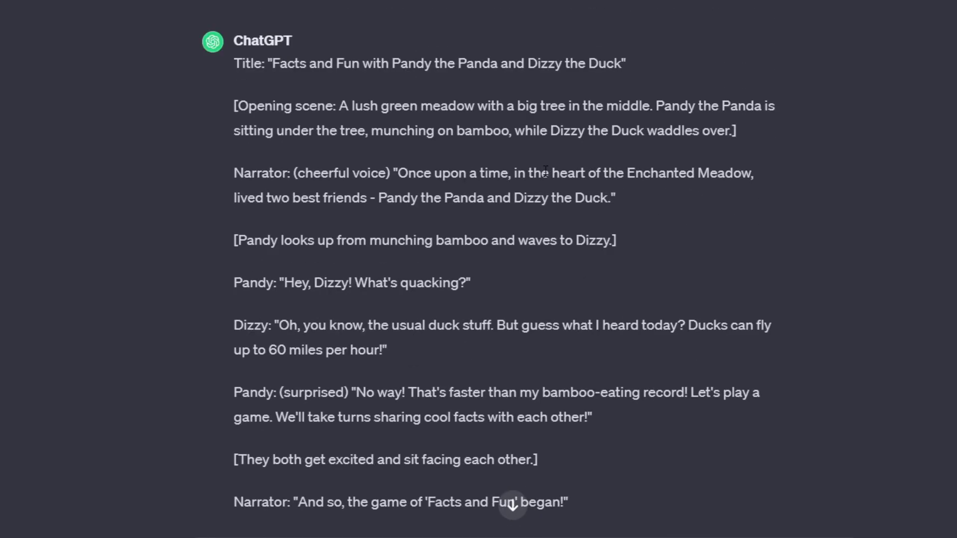
pyautogui.moveTo(285, 283); pyautogui.dragTo(451, 282)
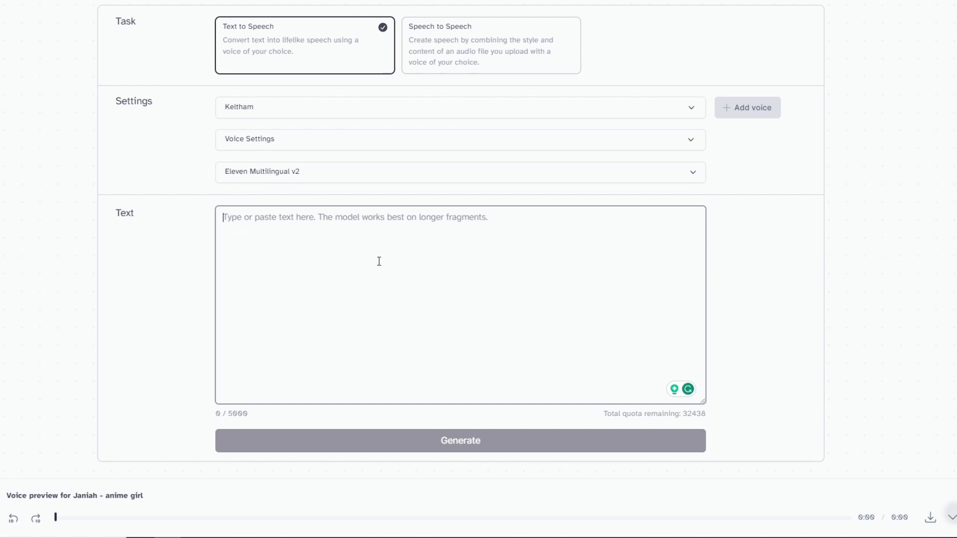
pyautogui.write("Hey, Dizzy! What's quacking?")
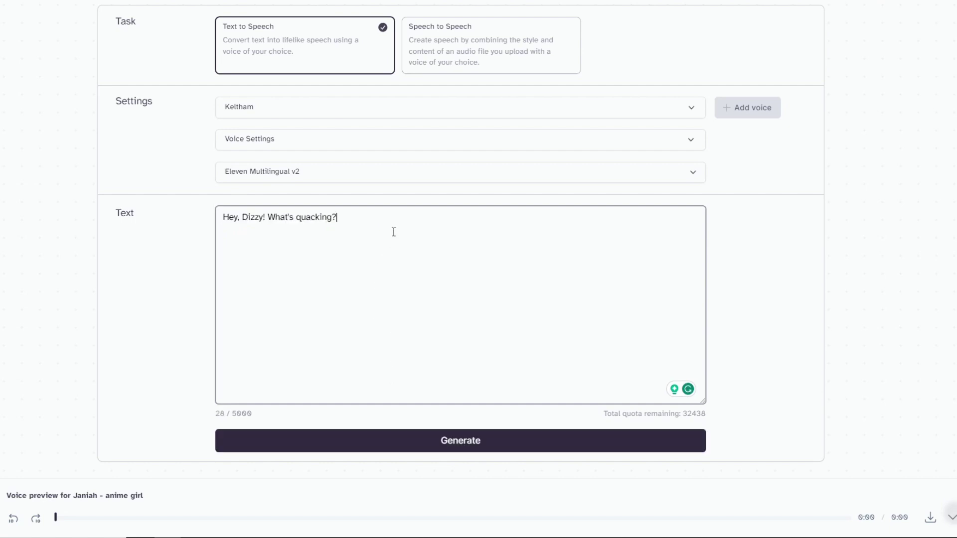
pyautogui.click(456, 437)
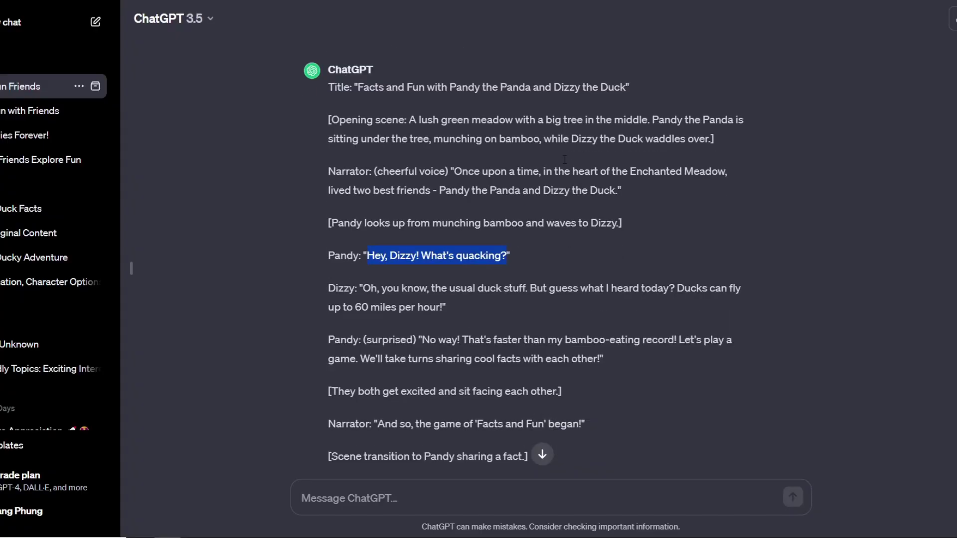
# - Generate Dizzy's duck-facts line in the Janiah - anime girl voice and save it to a Duck folder
pyautogui.scroll(-3, 577, 319)
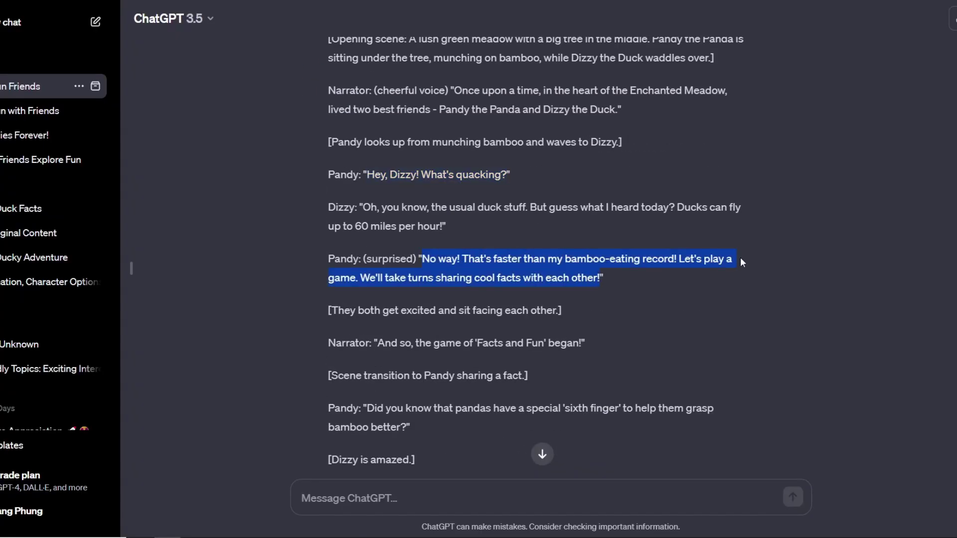
pyautogui.moveTo(365, 110); pyautogui.dragTo(492, 109)
pyautogui.write("Hey, Dizzy! What's quacking?")
pyautogui.moveTo(363, 152); pyautogui.dragTo(378, 159)
pyautogui.write('Oh, you know, the usual duck stuff. But guess what I heard today? Ducks can fly up to 60 miles per hour!')
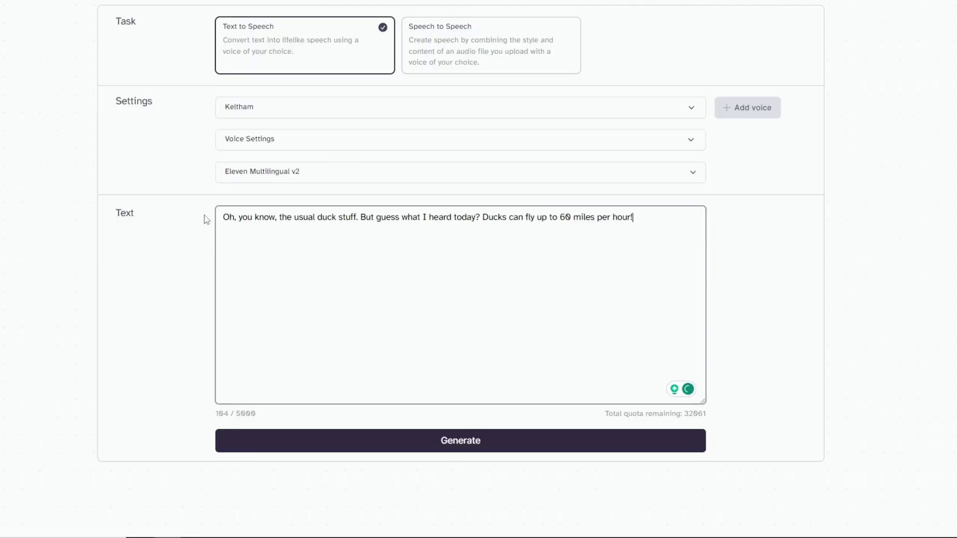
pyautogui.click(461, 107)
pyautogui.click(252, 208)
pyautogui.click(461, 440)
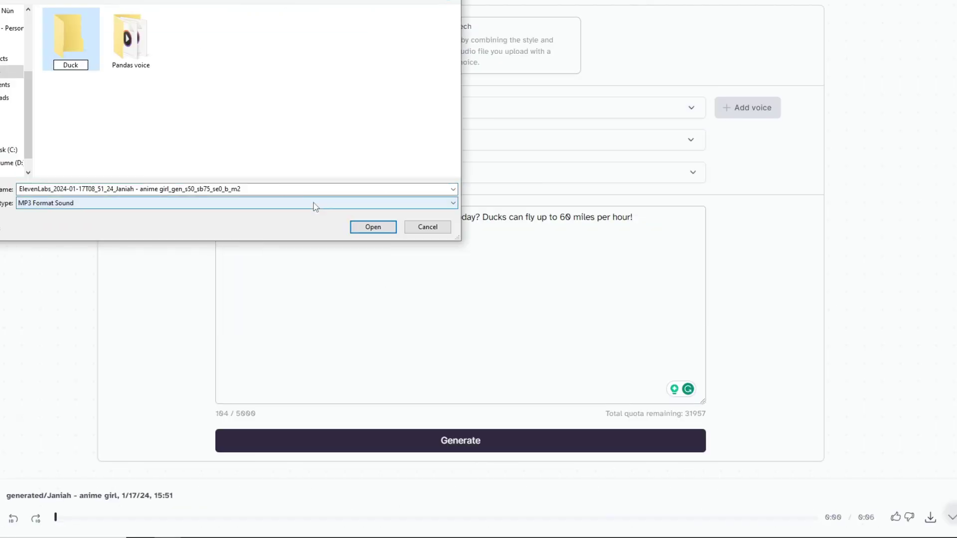
pyautogui.press('Return')
pyautogui.press('Return')
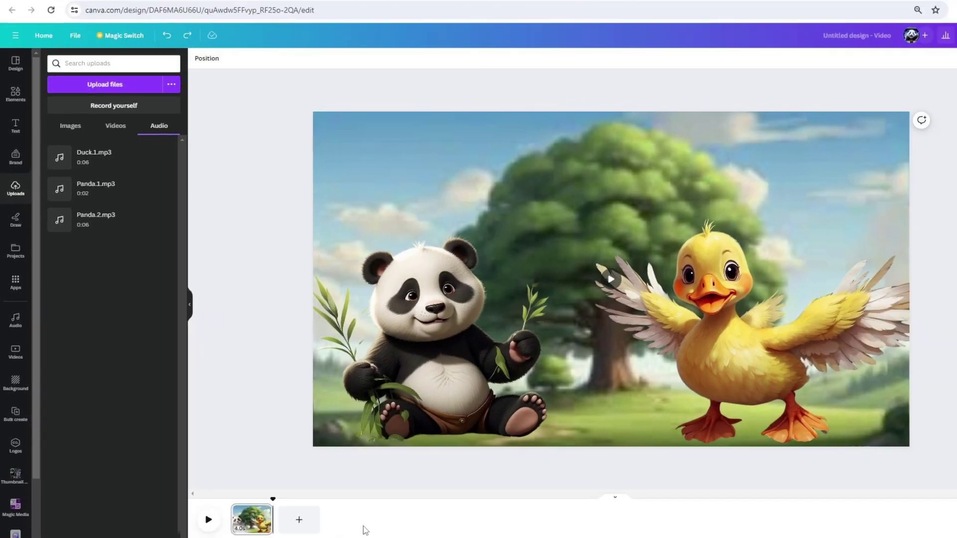
# - Duplicate the panda-and-duck meadow page to get four identical 4-second pages
pyautogui.rightClick(260, 521)
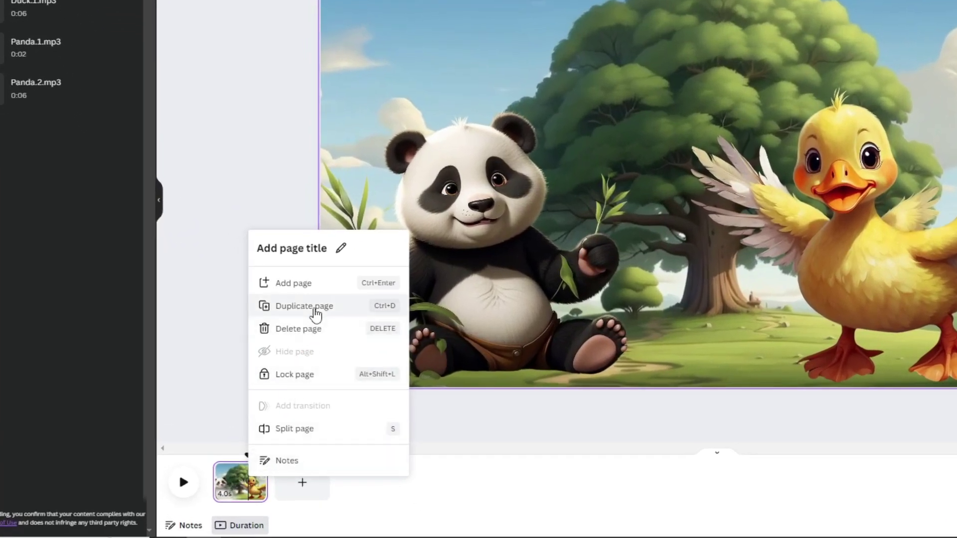
pyautogui.click(316, 313)
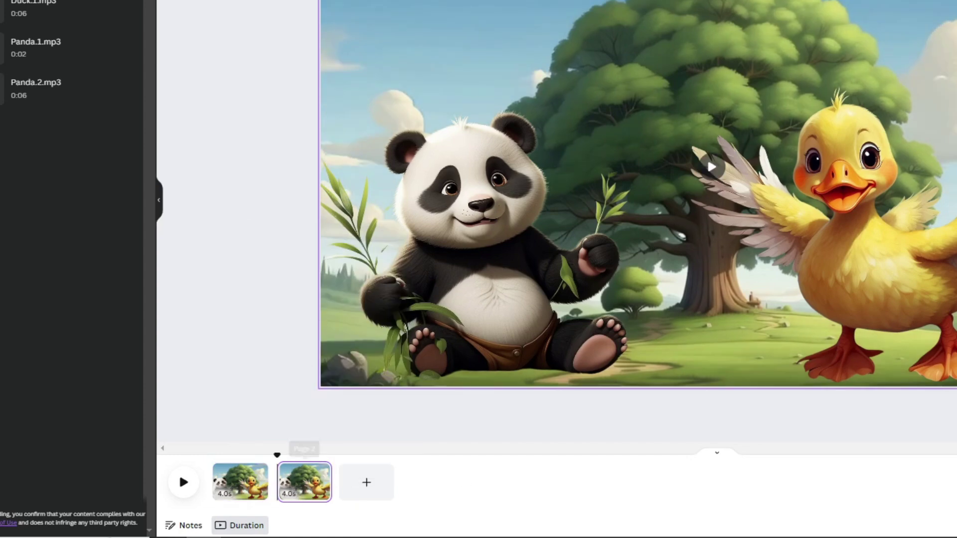
pyautogui.hotkey('ctrl', 'd')
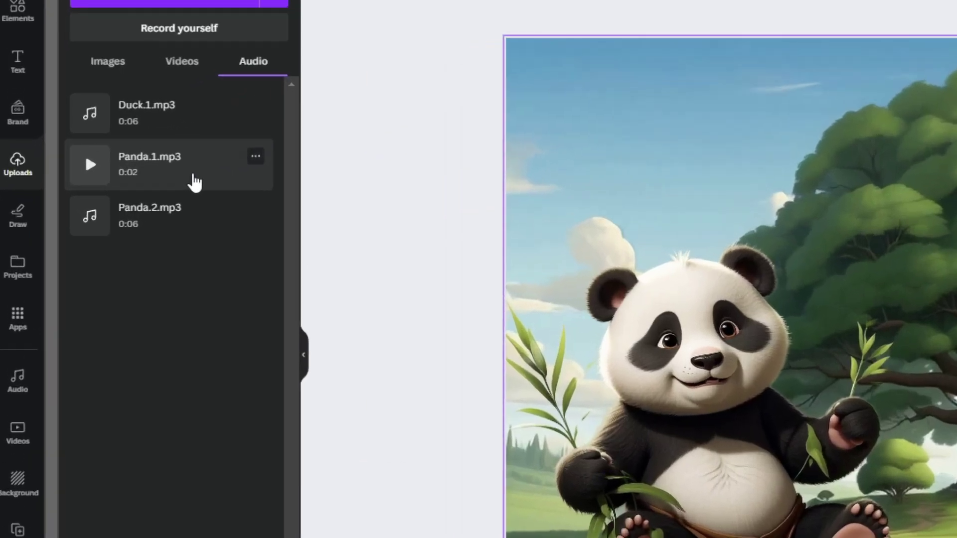
# - Place Panda.1.mp3 at the video start and shorten page 1 to 2.4 seconds to fit it
pyautogui.click(195, 182)
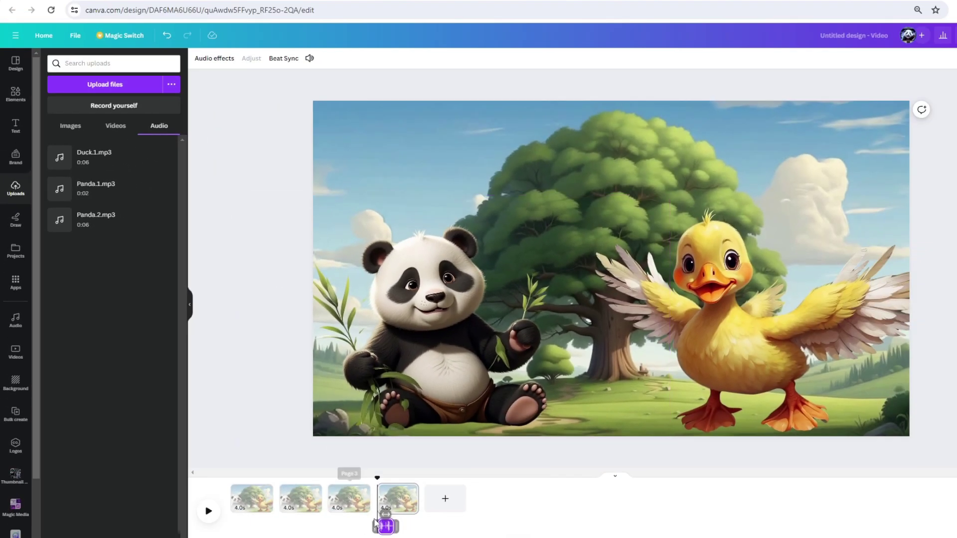
pyautogui.moveTo(386, 525); pyautogui.dragTo(237, 509)
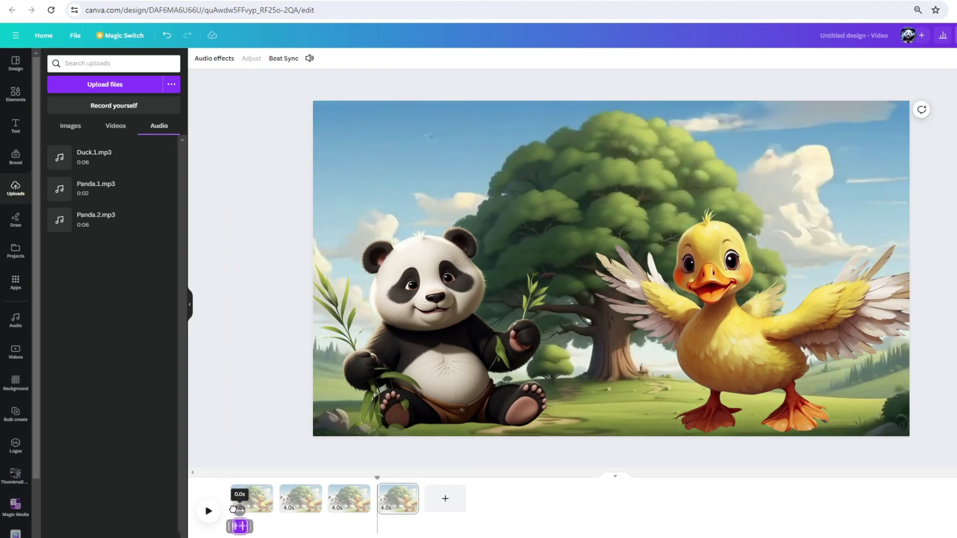
pyautogui.press('space')
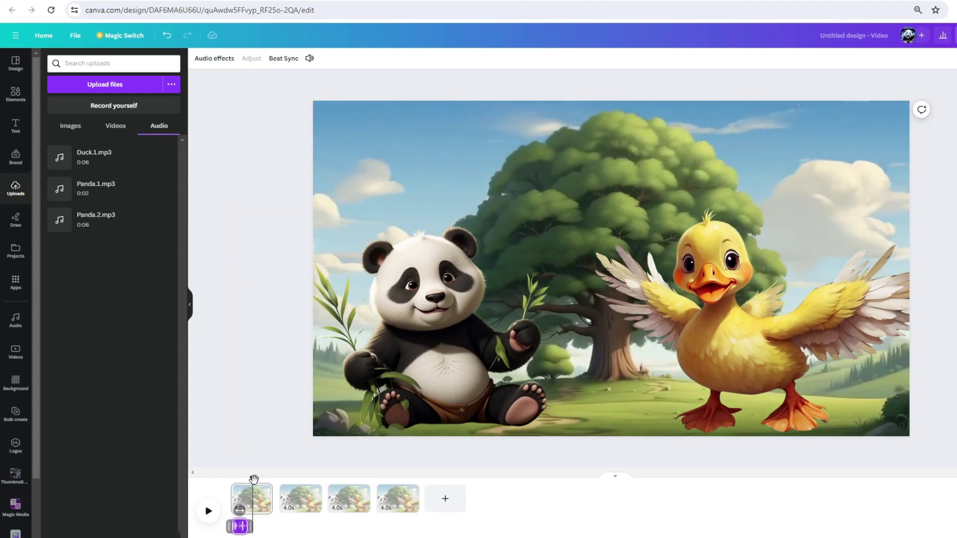
pyautogui.moveTo(255, 477); pyautogui.dragTo(212, 476)
pyautogui.click(256, 498)
pyautogui.moveTo(264, 493); pyautogui.dragTo(242, 491)
# - Shift the panda left and give it a custom hand-drawn slide-in motion path, then preview
pyautogui.click(398, 371)
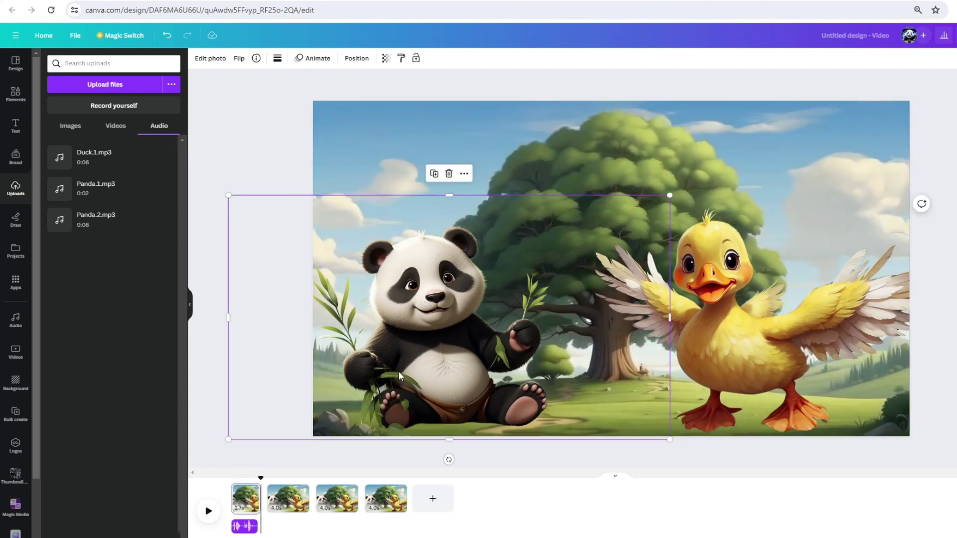
pyautogui.moveTo(432, 361); pyautogui.dragTo(330, 360)
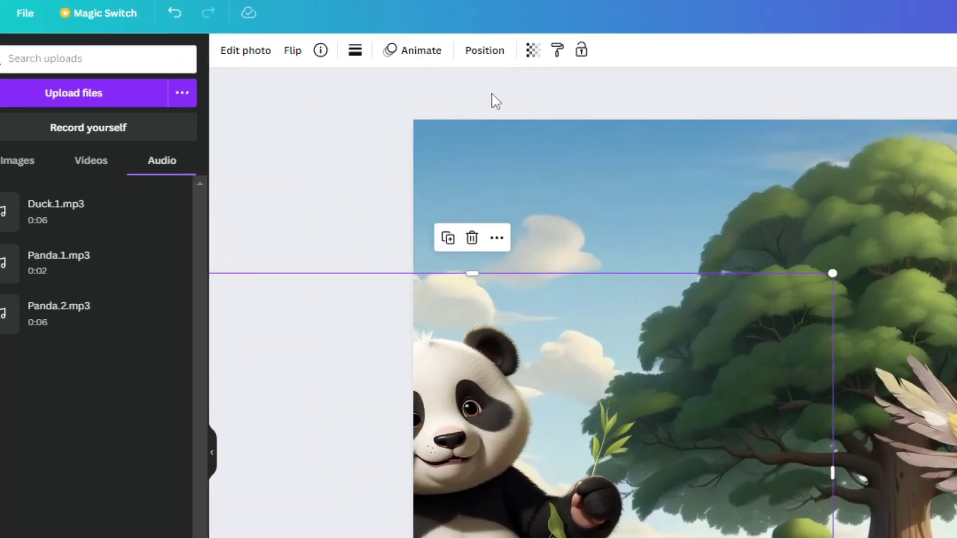
pyautogui.click(312, 58)
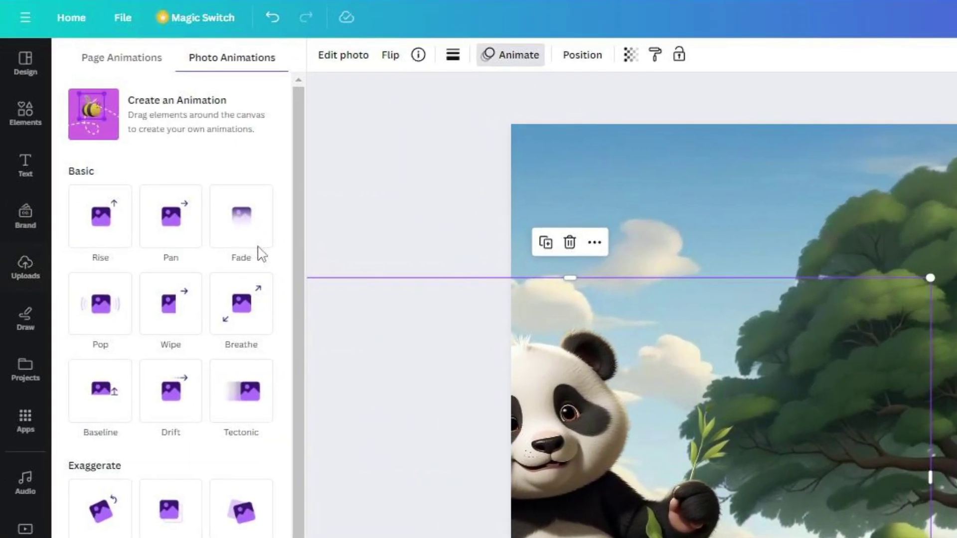
pyautogui.click(144, 132)
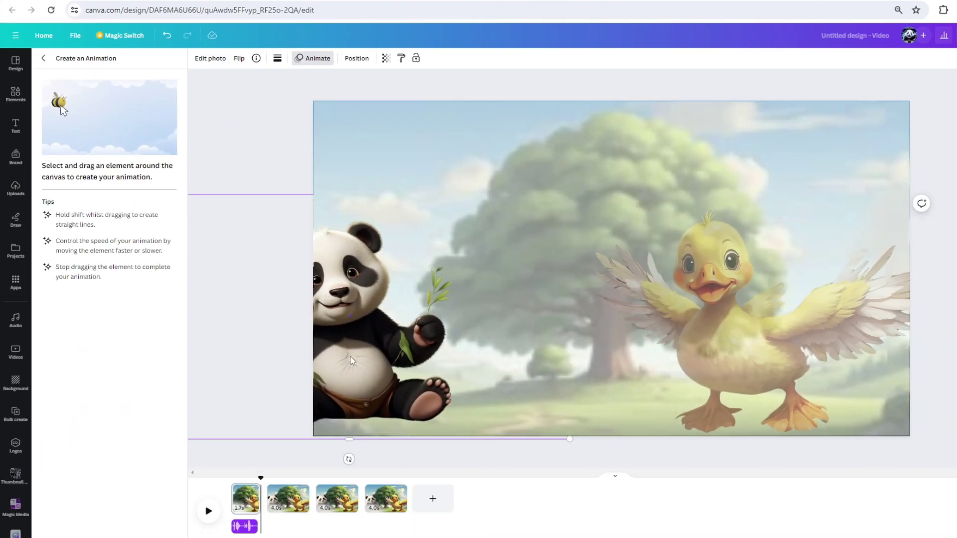
pyautogui.moveTo(366, 399)
pyautogui.mouseDown()
pyautogui.moveTo(384, 368)
pyautogui.moveTo(417, 370)
pyautogui.mouseUp()
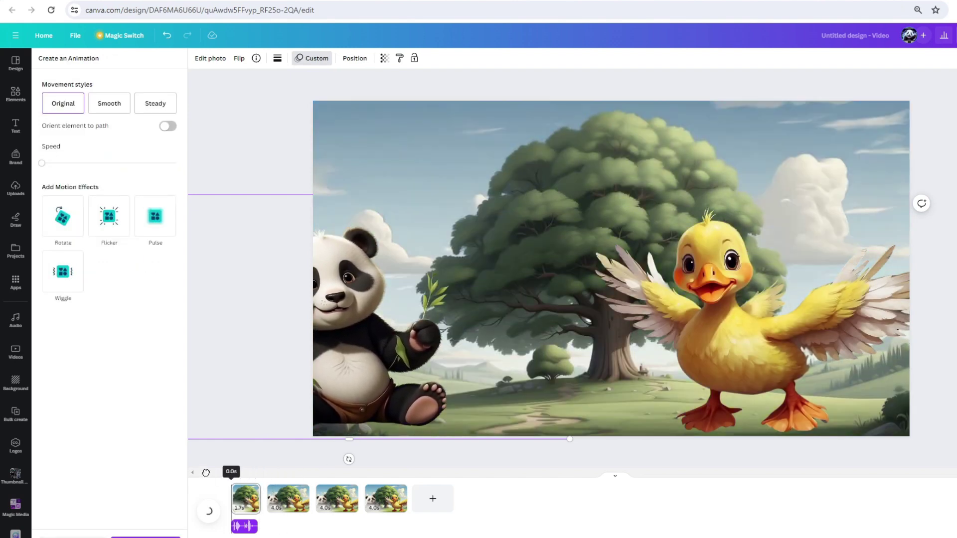
pyautogui.click(207, 513)
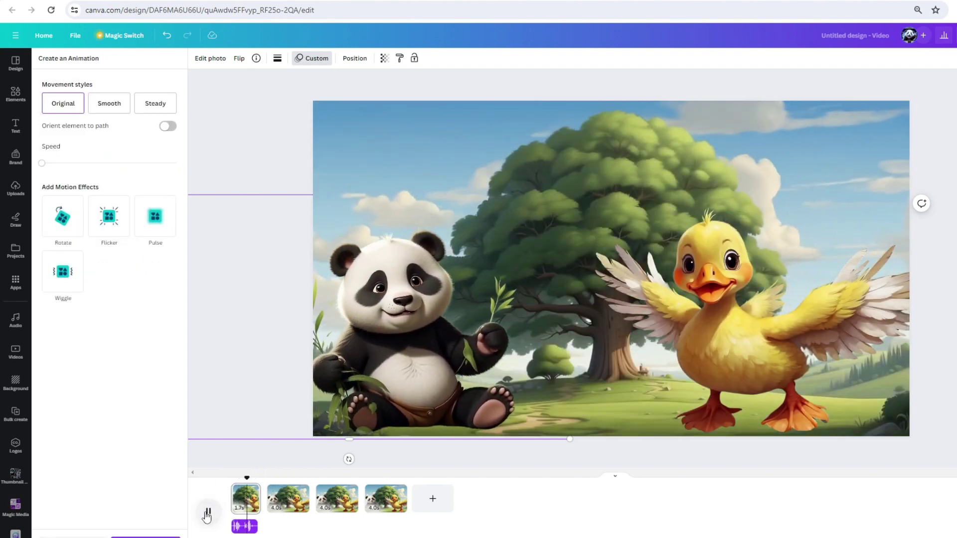
pyautogui.click(293, 499)
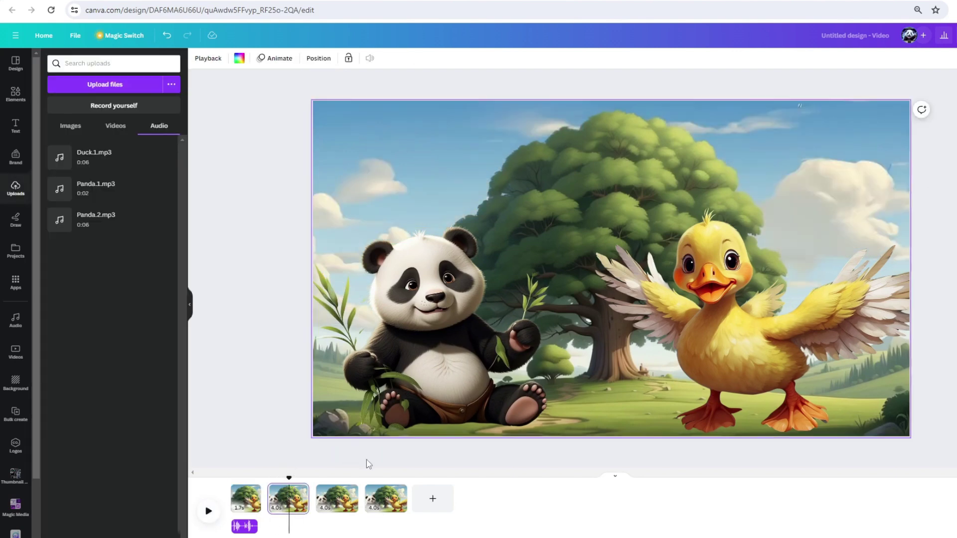
# - Add the Panda.2 voice clip to the timeline at about 2 seconds and nudge the panda left
pyautogui.moveTo(285, 474); pyautogui.dragTo(272, 470)
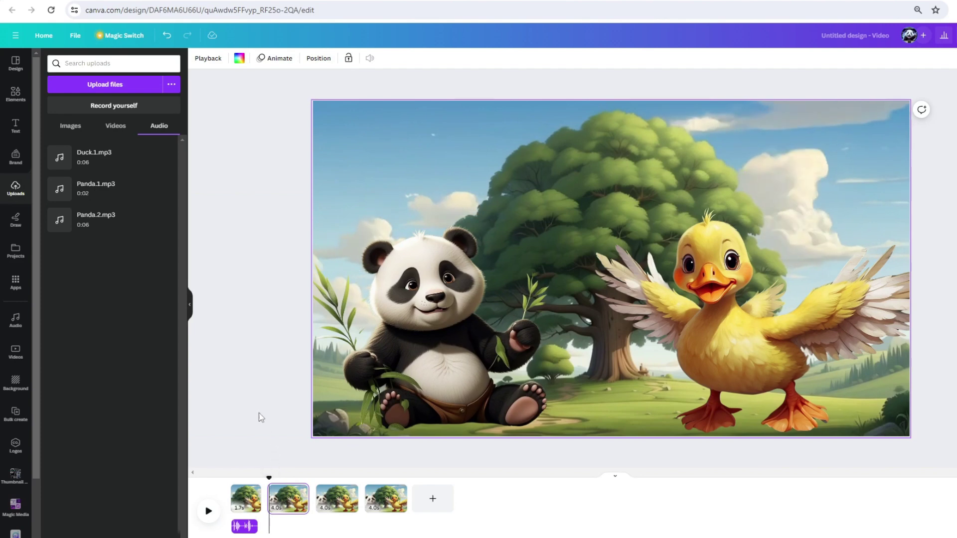
pyautogui.moveTo(143, 213); pyautogui.dragTo(277, 524)
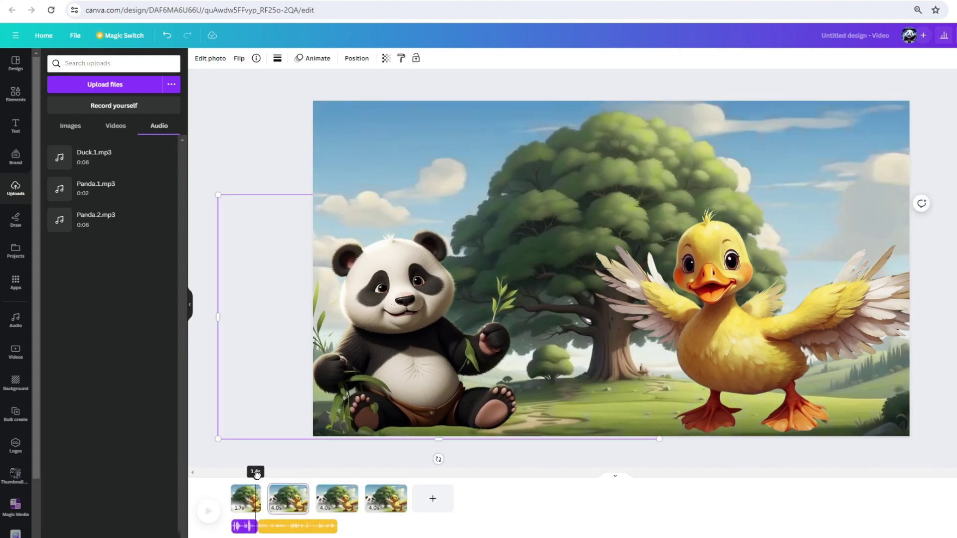
pyautogui.moveTo(418, 388); pyautogui.dragTo(402, 392)
# - Play through the opening pages to check the voice clips line up with the page timings
pyautogui.moveTo(283, 475)
pyautogui.mouseDown()
pyautogui.moveTo(336, 474)
pyautogui.moveTo(267, 474)
pyautogui.mouseUp()
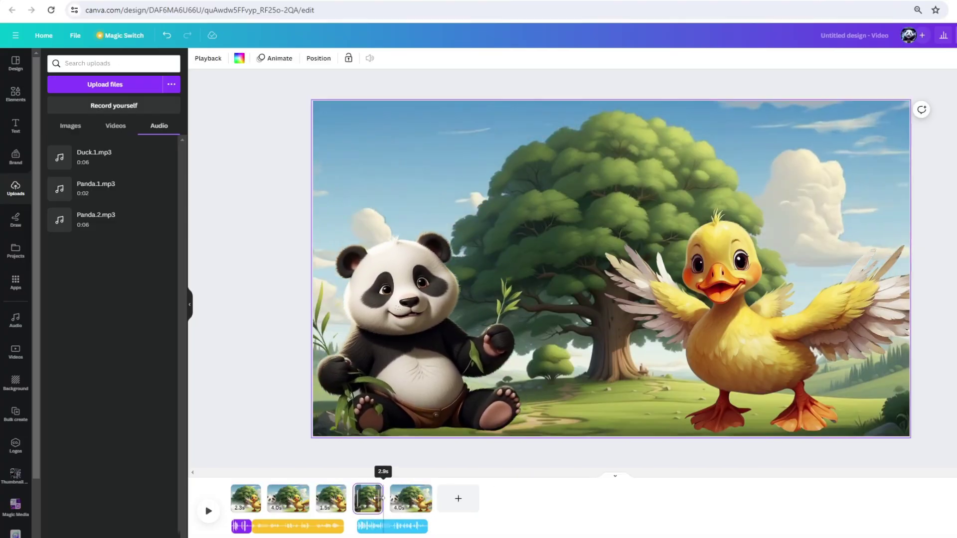
pyautogui.press('space')
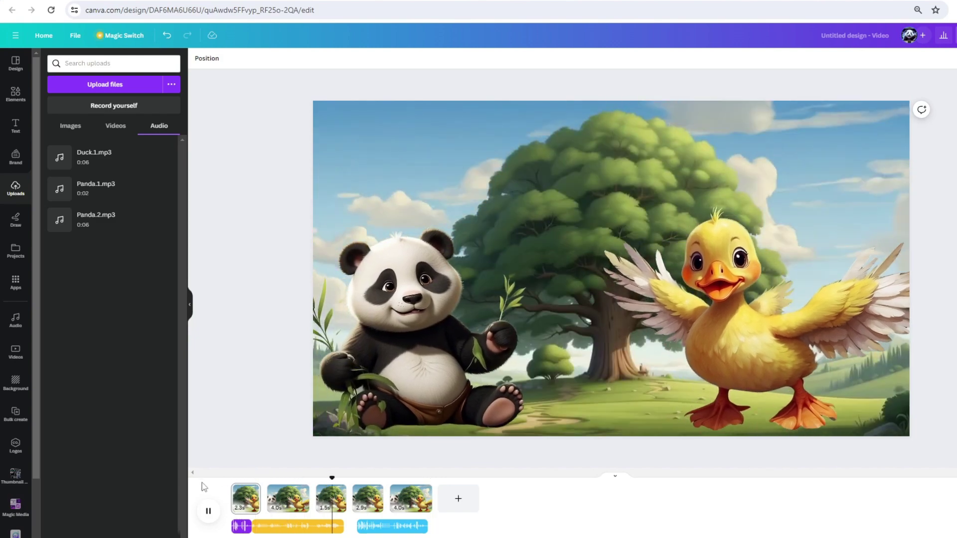
pyautogui.press('space')
pyautogui.click(278, 504)
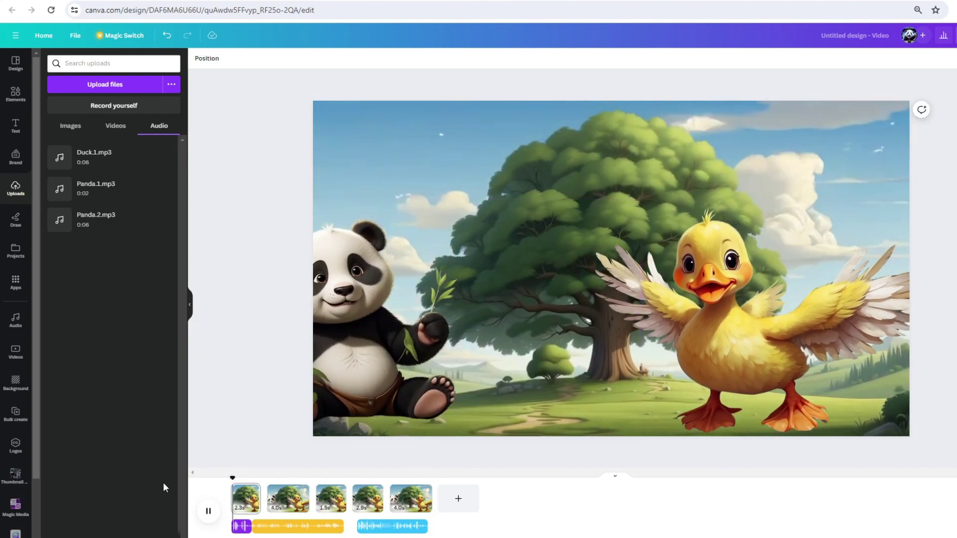
pyautogui.press('space')
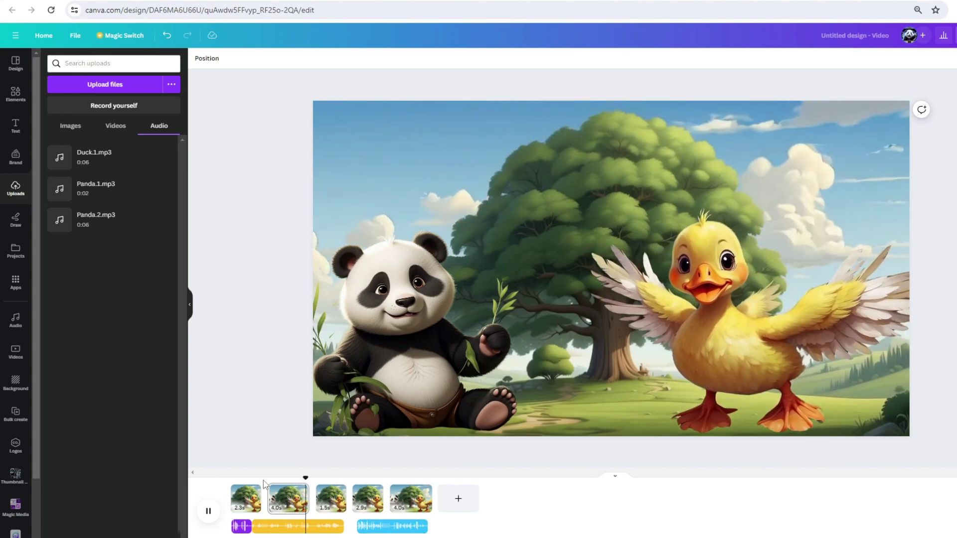
pyautogui.press('space')
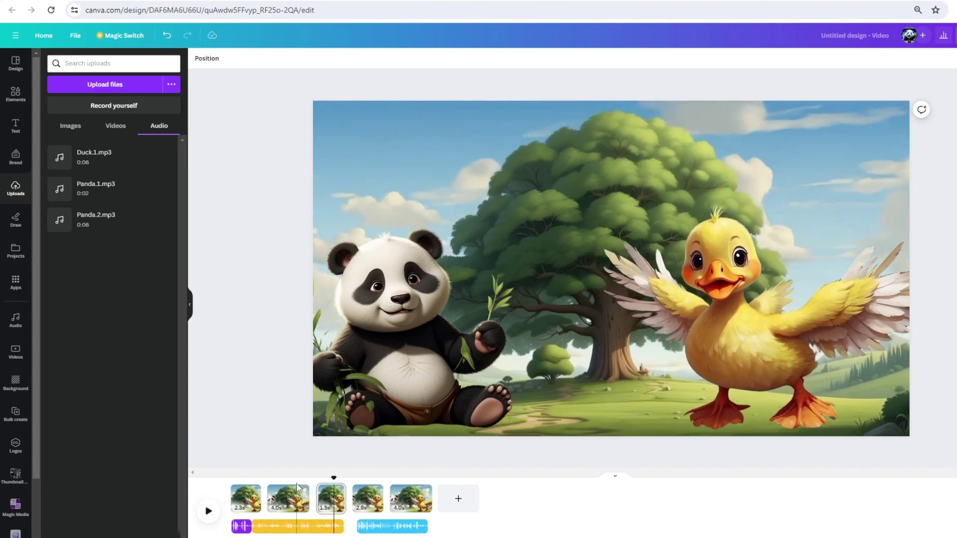
pyautogui.click(247, 498)
# - Apply a Match & Move transition between all pages and play the video from the start
pyautogui.rightClick(249, 499)
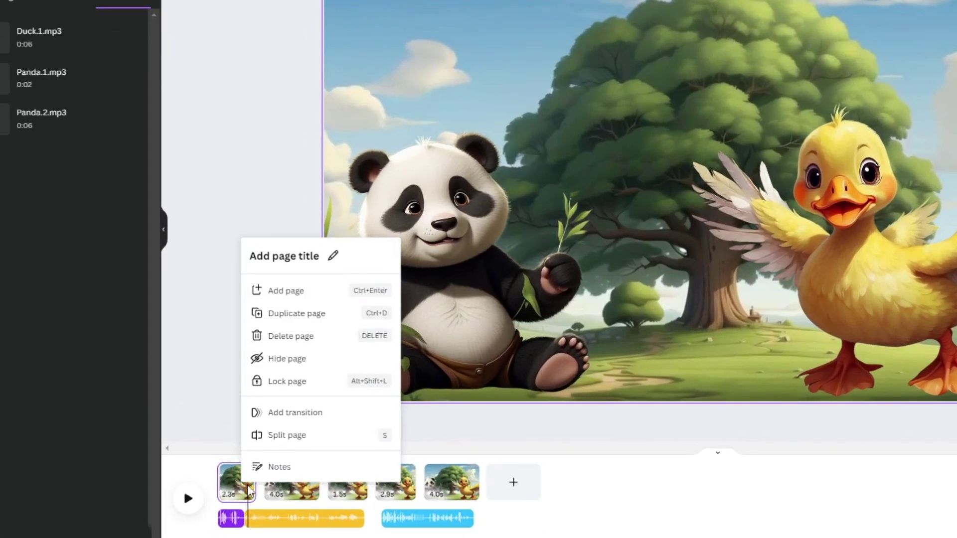
pyautogui.click(315, 418)
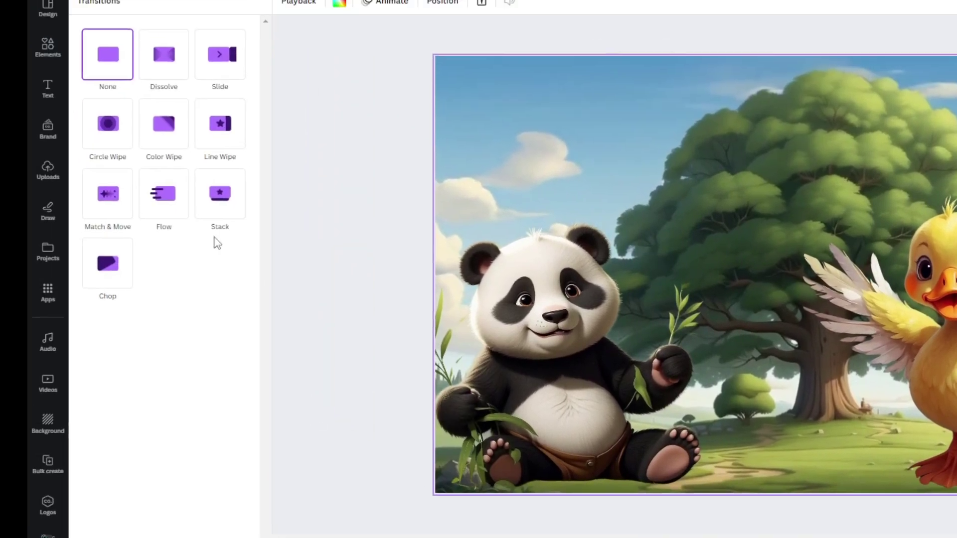
pyautogui.click(102, 202)
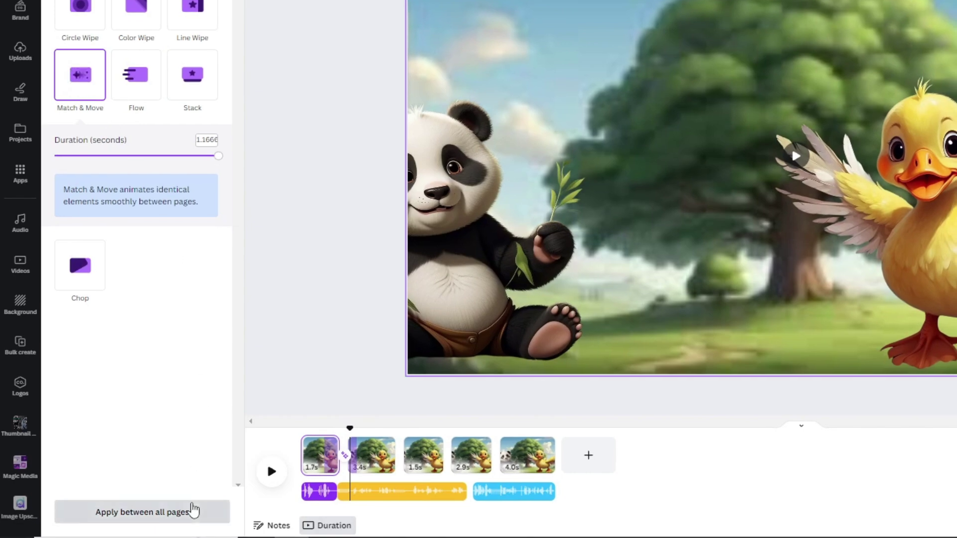
pyautogui.click(194, 509)
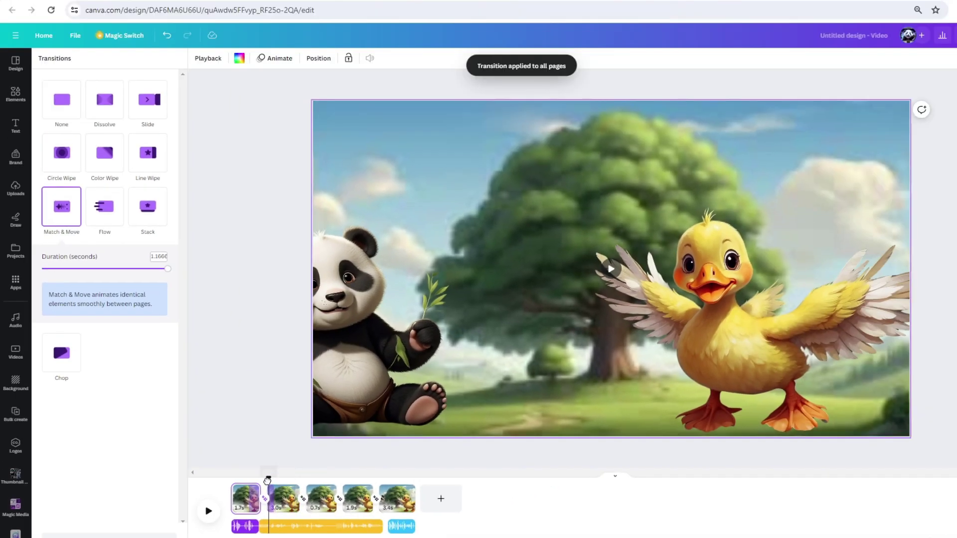
pyautogui.moveTo(268, 480); pyautogui.dragTo(230, 477)
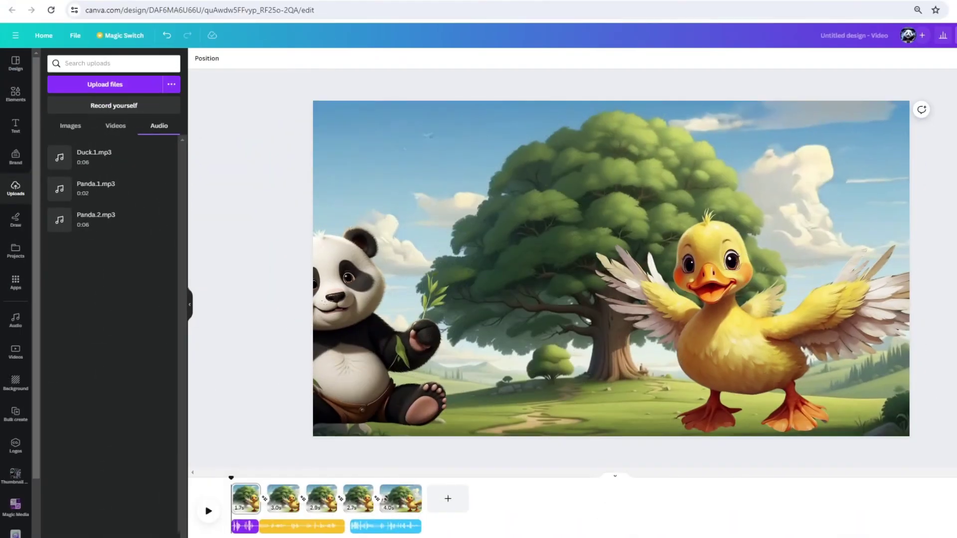
pyautogui.press('space')
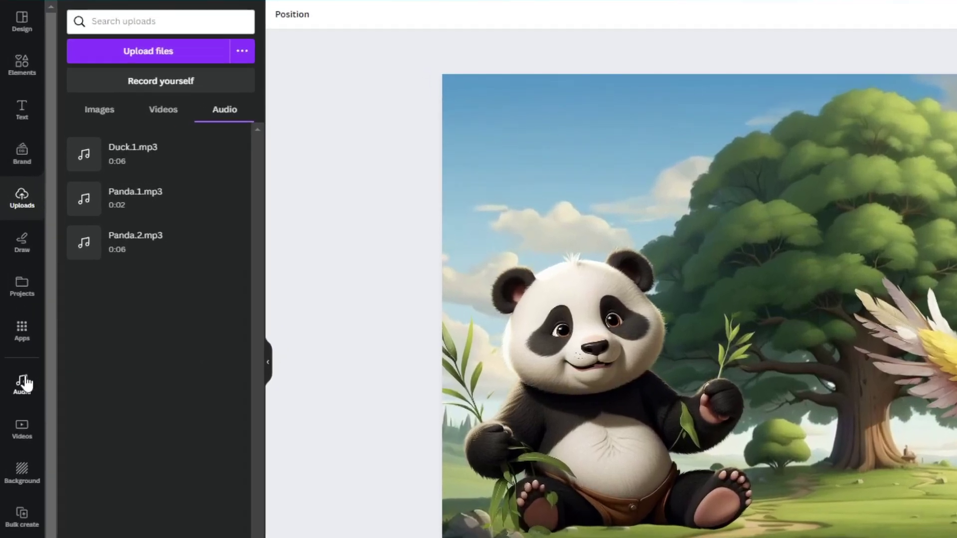
# - Search the audio library for 'children background music' and limit the results to free tracks
pyautogui.click(16, 320)
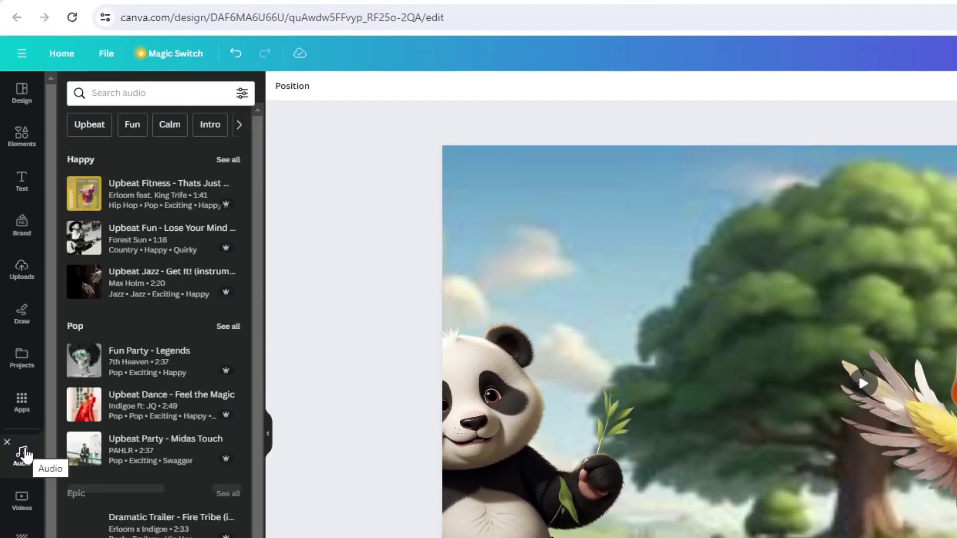
pyautogui.click(135, 67)
pyautogui.write('children background music')
pyautogui.press('Return')
pyautogui.click(156, 173)
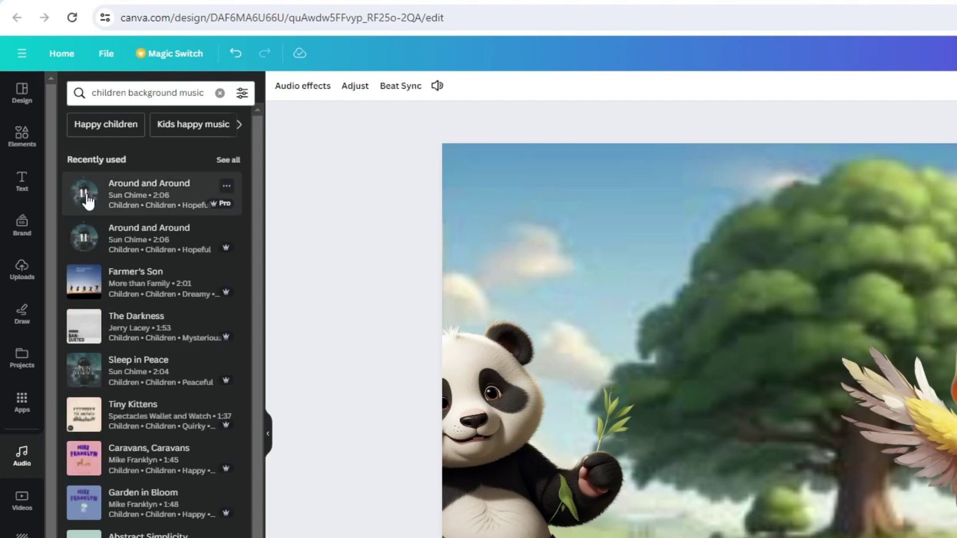
pyautogui.click(242, 93)
pyautogui.click(85, 233)
pyautogui.click(327, 231)
# - Preview the Sentimental Piano and Dreamy Children's Music tracks, then replay the video from the start with music
pyautogui.click(102, 196)
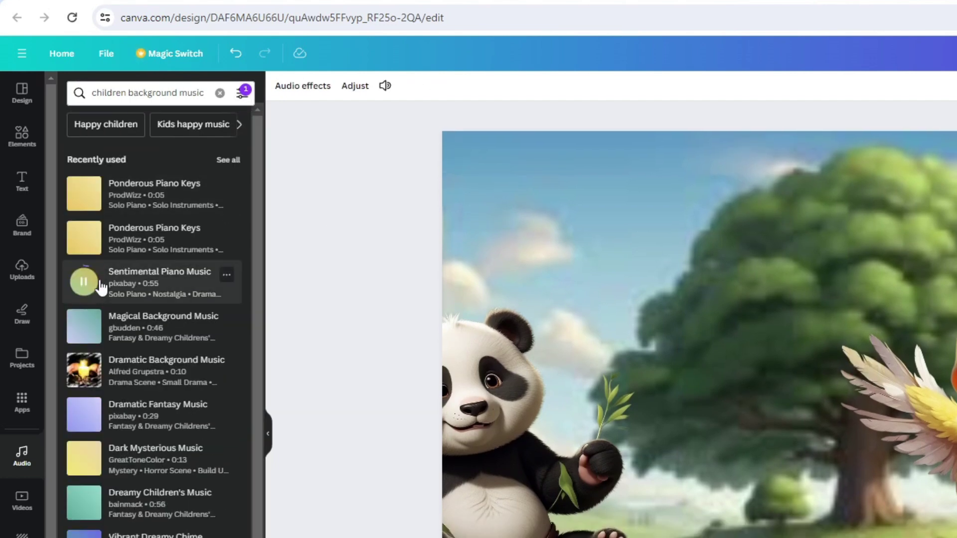
pyautogui.click(83, 503)
pyautogui.scroll(-9, 84, 506)
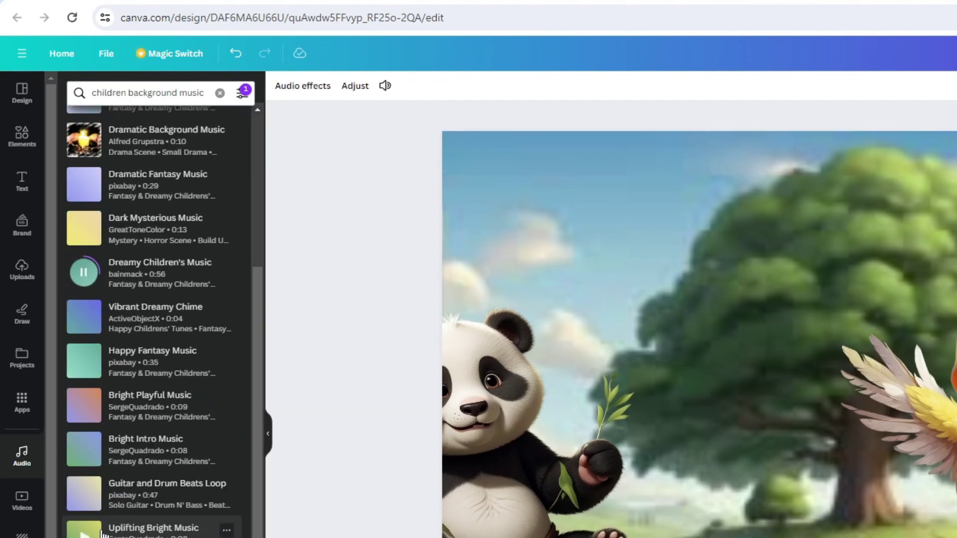
pyautogui.scroll(-5, 159, 319)
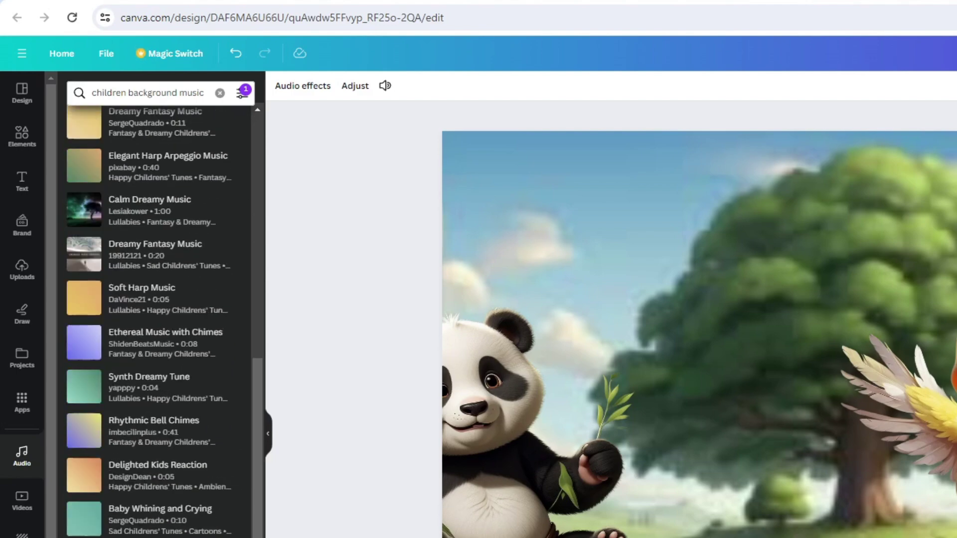
pyautogui.scroll(-10, 145, 462)
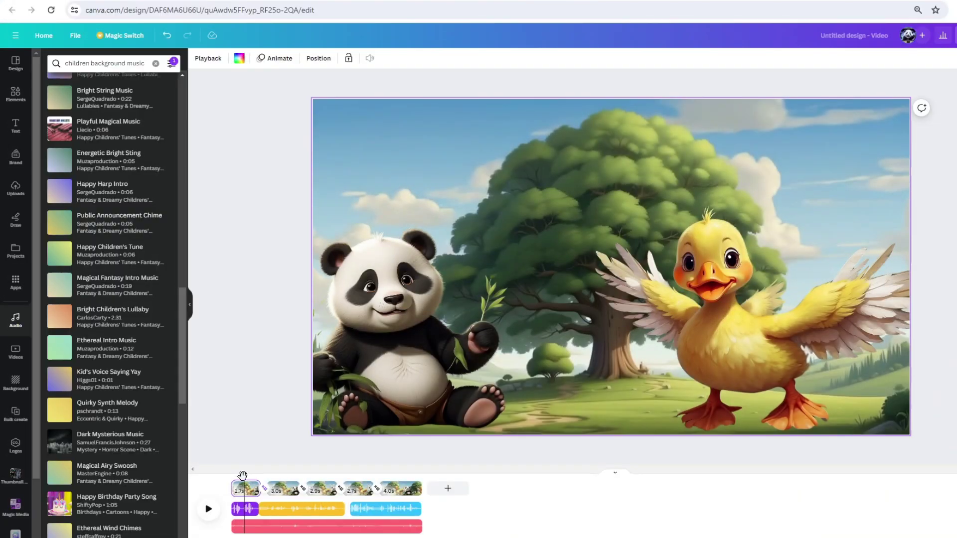
pyautogui.moveTo(243, 477); pyautogui.dragTo(210, 480)
pyautogui.press('space')
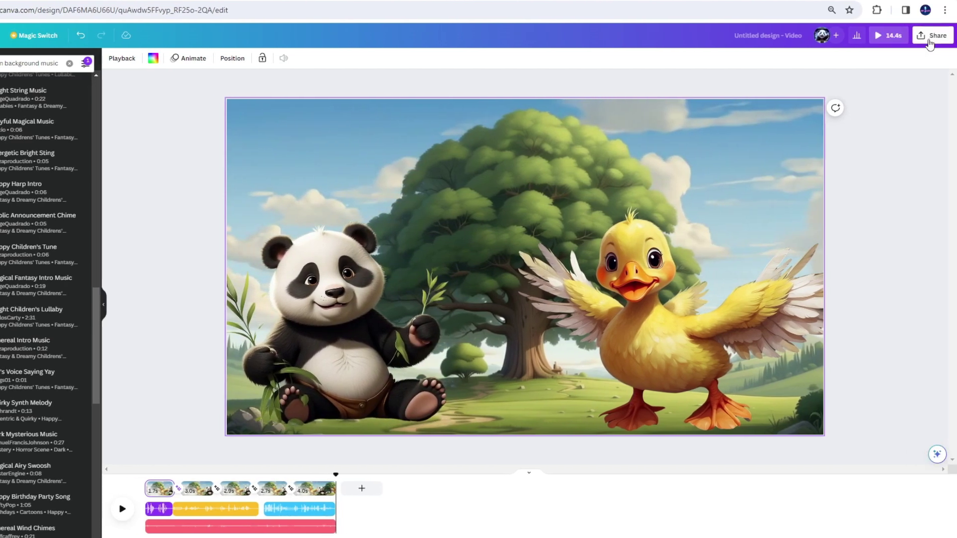
# - Bring up the Share download panel showing MP4 Video, 1080p (HD), all 5 pages
pyautogui.click(930, 40)
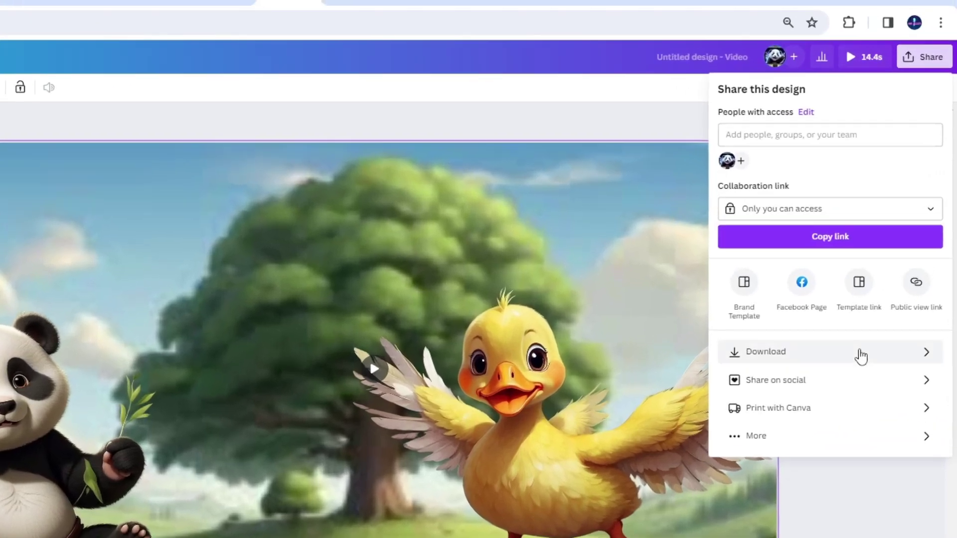
pyautogui.click(885, 254)
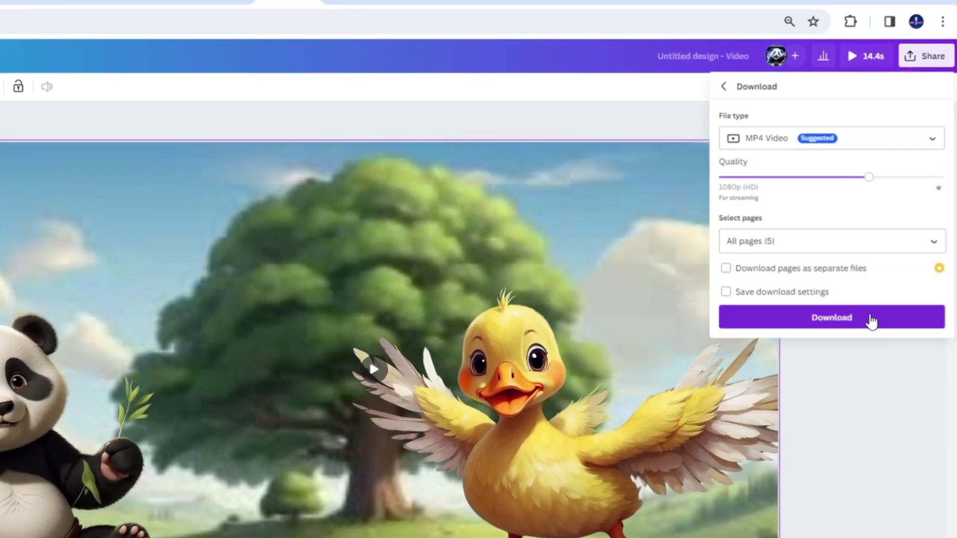